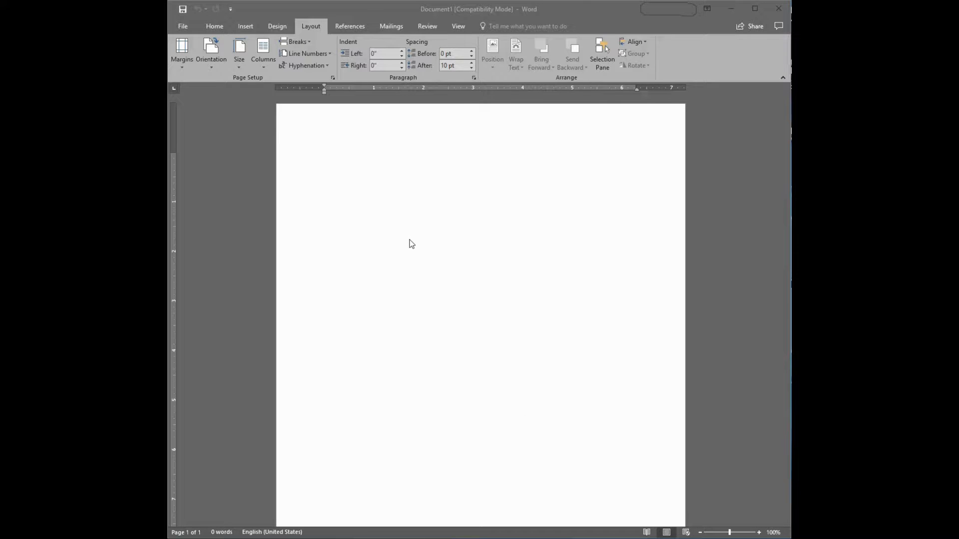
Open the page header and enter the text "Document Project Initiation"
{"action": "left_click", "coordinate": [324, 131]}
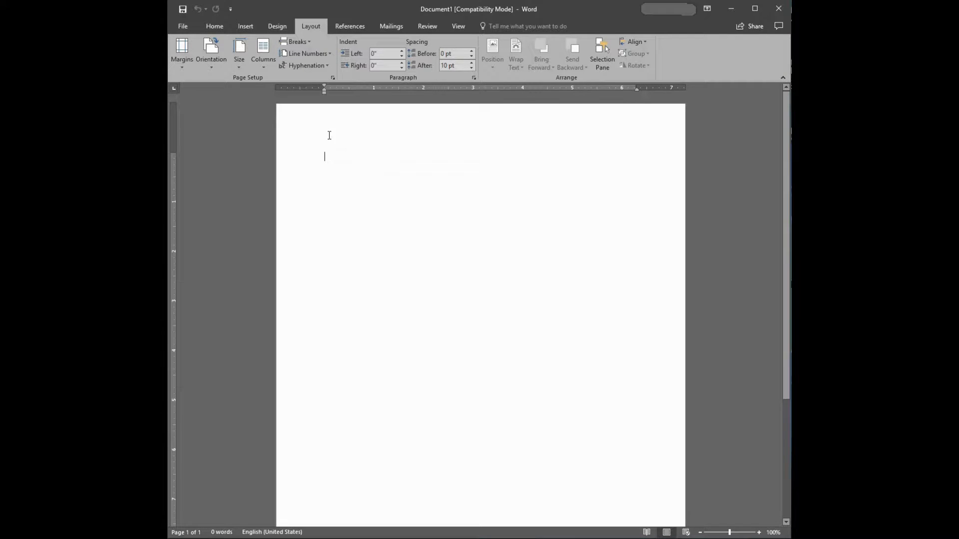
{"action": "double_click", "coordinate": [333, 134]}
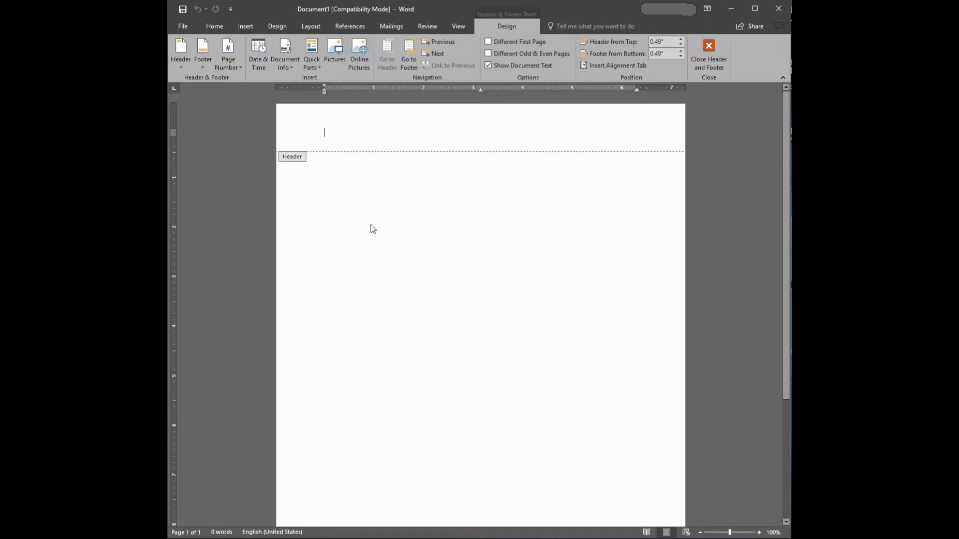
{"action": "scroll", "coordinate": [337, 285], "scroll_direction": "down", "scroll_amount": 5}
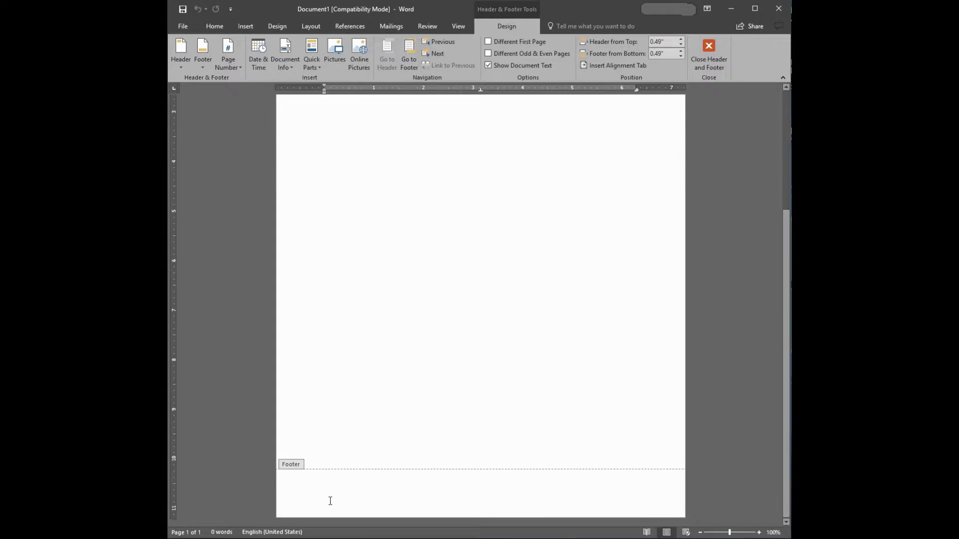
{"action": "scroll", "coordinate": [381, 253], "scroll_direction": "up", "scroll_amount": 5}
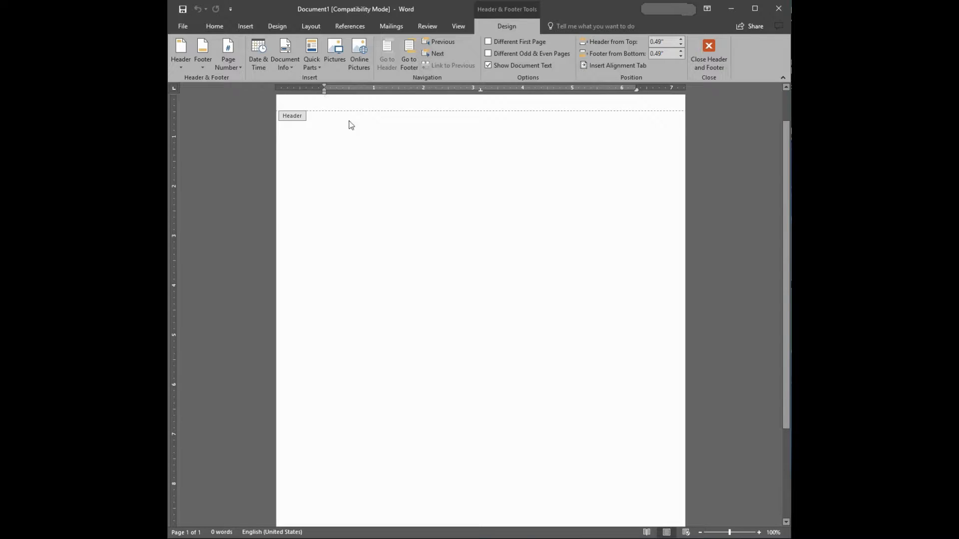
{"action": "scroll", "coordinate": [329, 158], "scroll_direction": "up", "scroll_amount": 1}
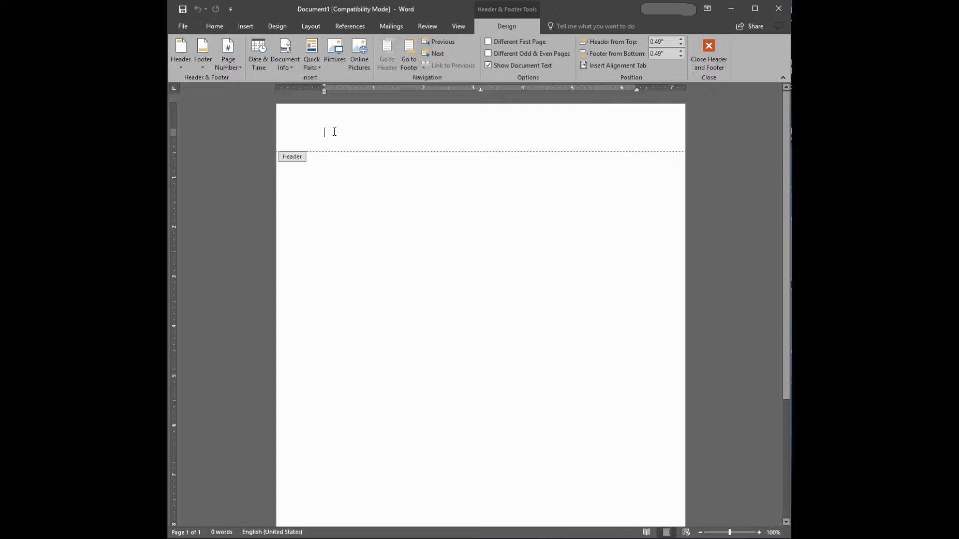
{"action": "type", "text": "Docu"}
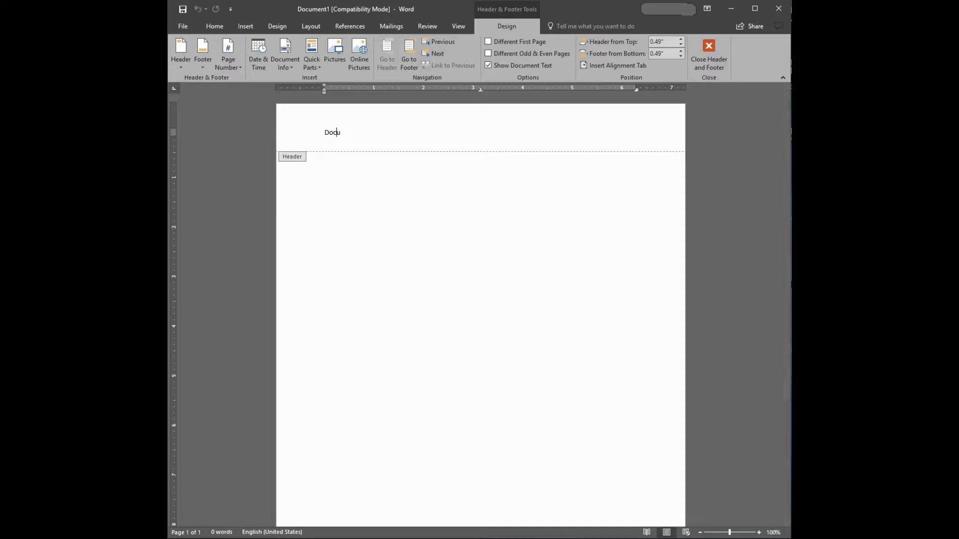
{"action": "type", "text": "ment Project Initiation"}
{"action": "key", "text": "Left"}
{"action": "key", "text": "Left"}
{"action": "key", "text": "Left"}
{"action": "key", "text": "Left"}
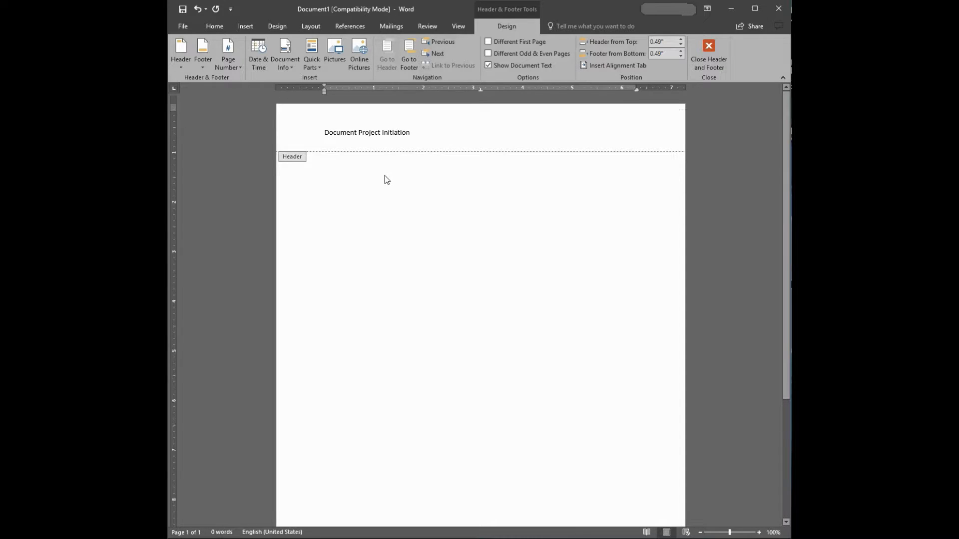
Enter "Status: confidential" and "Office Location: Amsterdam" on two separate lines in the page footer
{"action": "scroll", "coordinate": [385, 176], "scroll_direction": "down", "scroll_amount": 6}
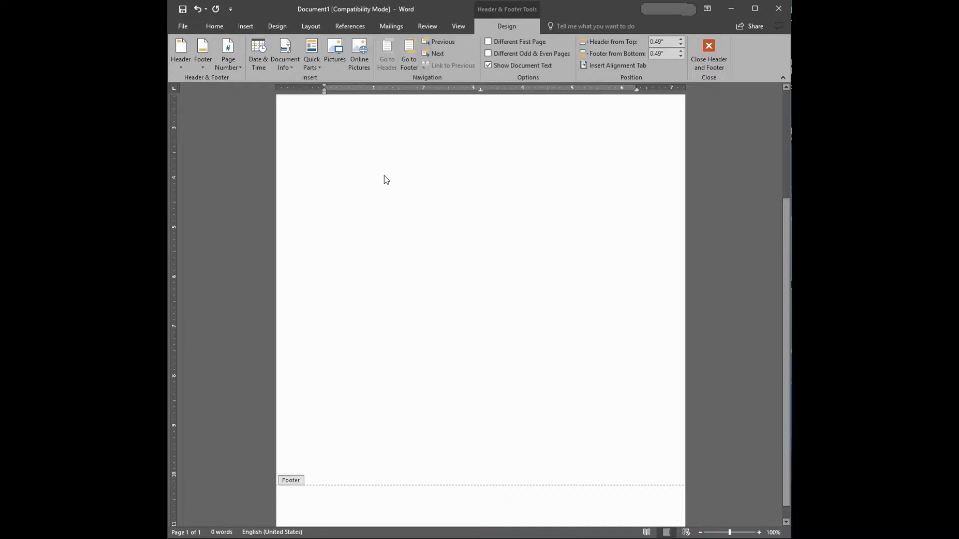
{"action": "left_click", "coordinate": [325, 492]}
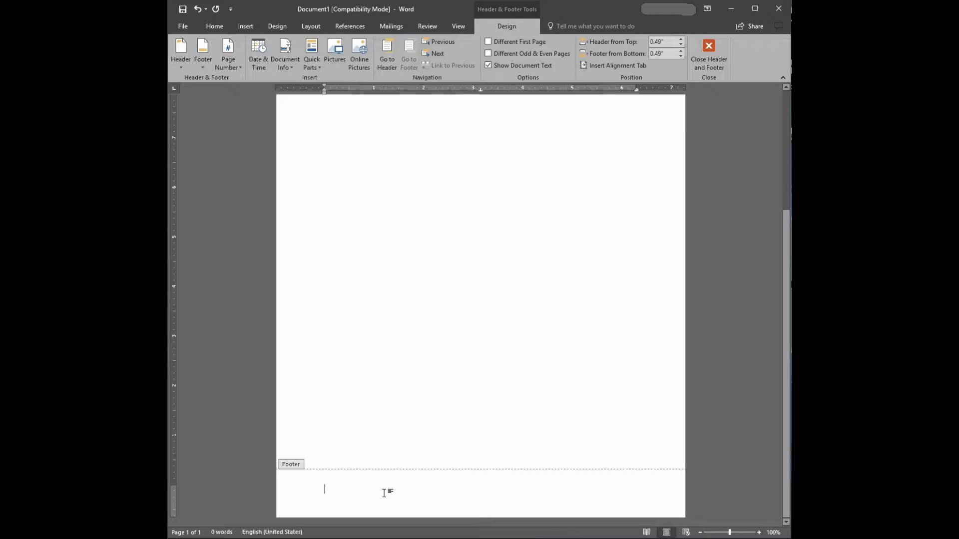
{"action": "type", "text": "Status:"}
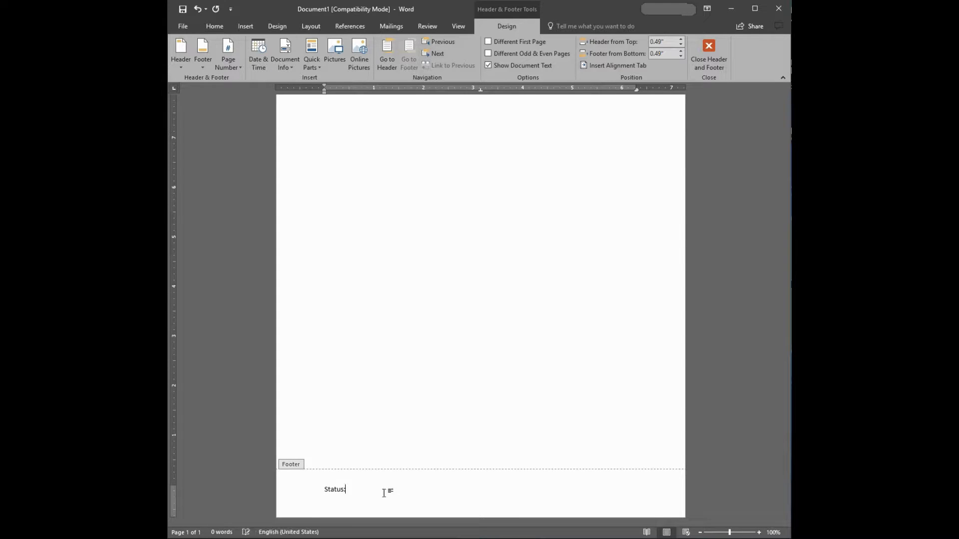
{"action": "type", "text": " confirdential"}
{"action": "key", "text": "Return"}
{"action": "type", "text": "Office Location: "}
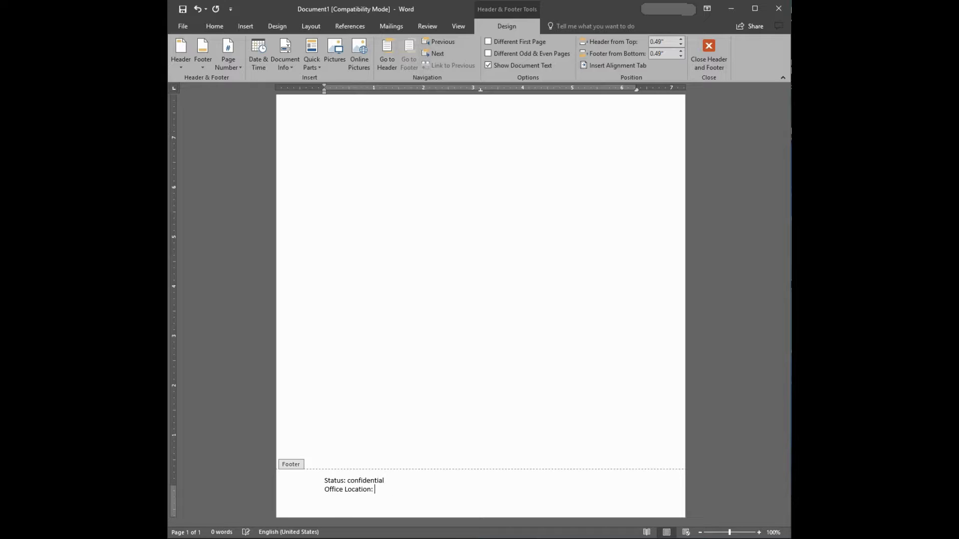
{"action": "type", "text": "Amsterdam"}
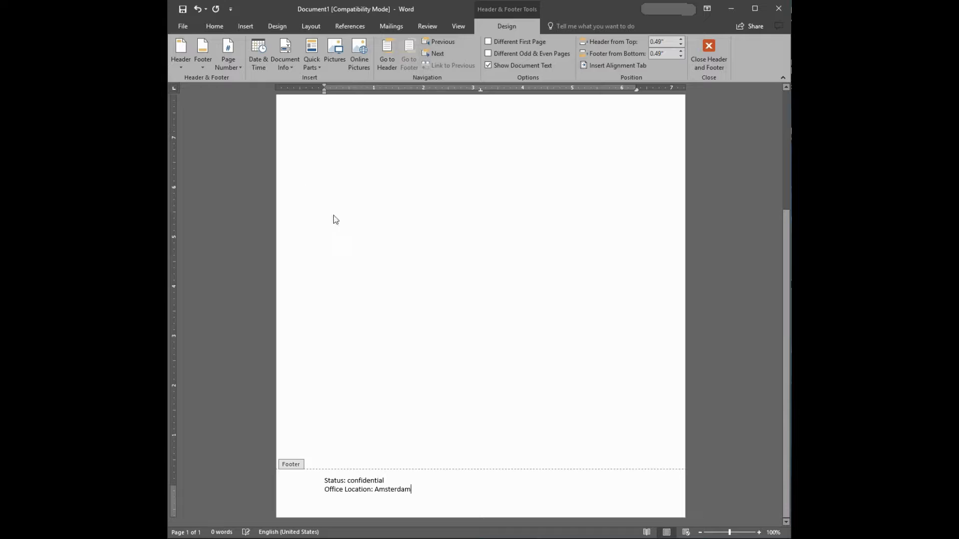
Set the header text "Document Project Initiation" to font size 20 and return to editing the document body
{"action": "left_click_drag", "start_coordinate": [412, 490], "coordinate": [337, 480]}
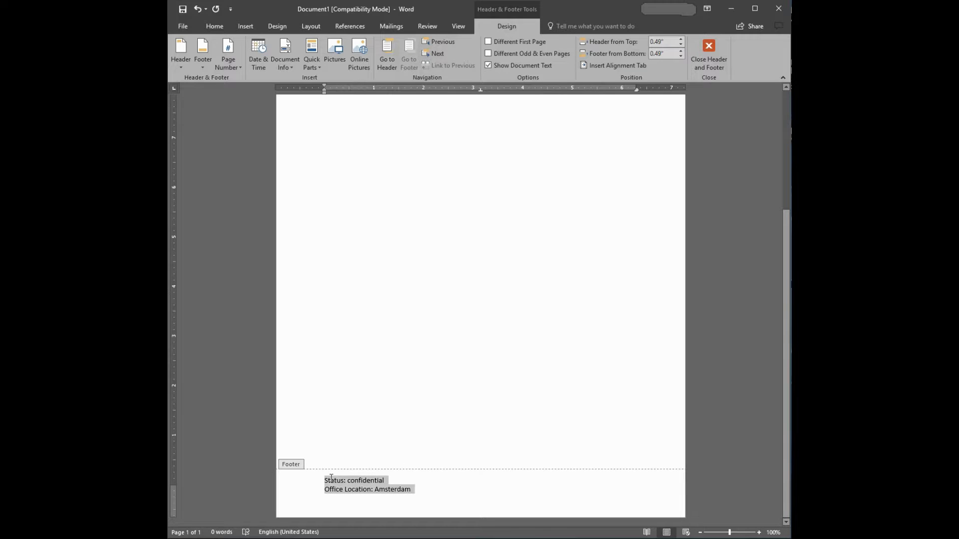
{"action": "left_click", "coordinate": [216, 27]}
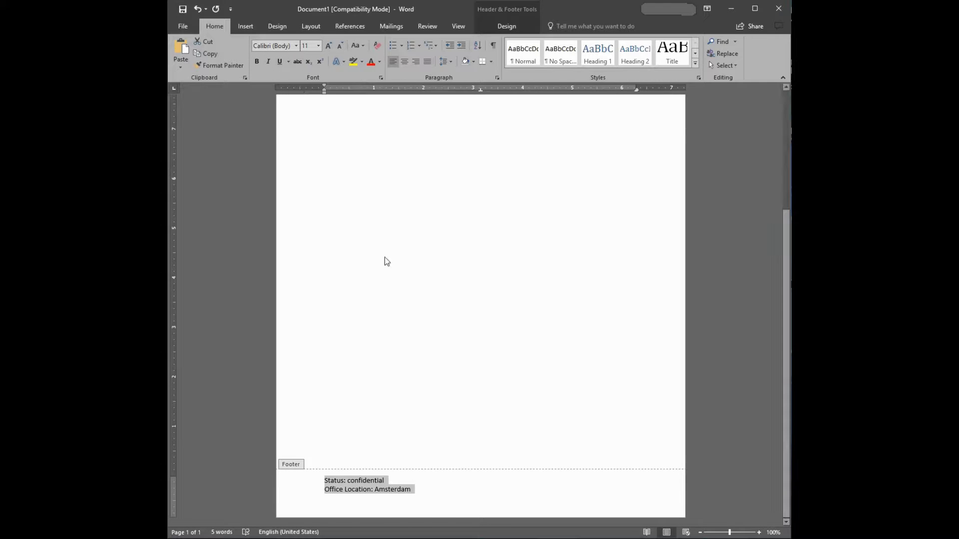
{"action": "scroll", "coordinate": [385, 257], "scroll_direction": "up", "scroll_amount": 5}
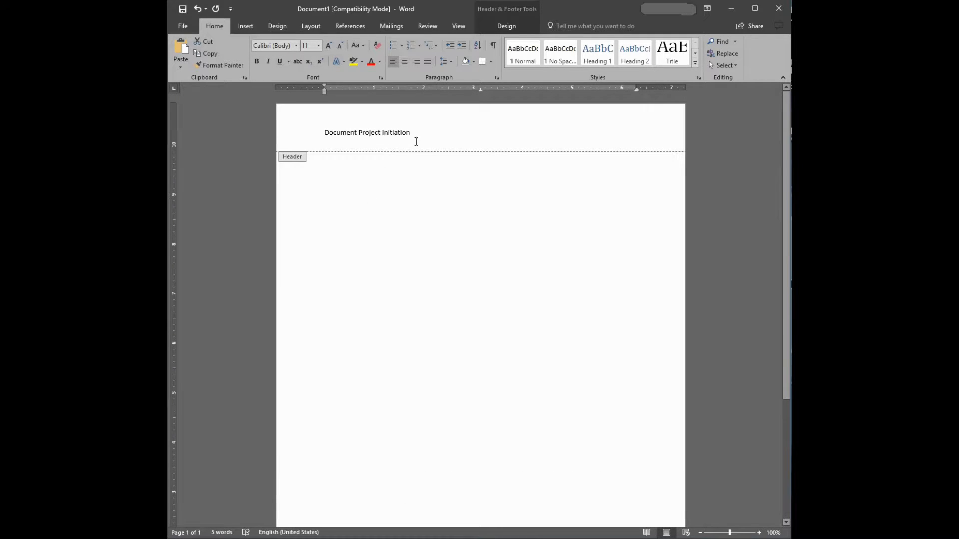
{"action": "triple_click", "coordinate": [401, 131]}
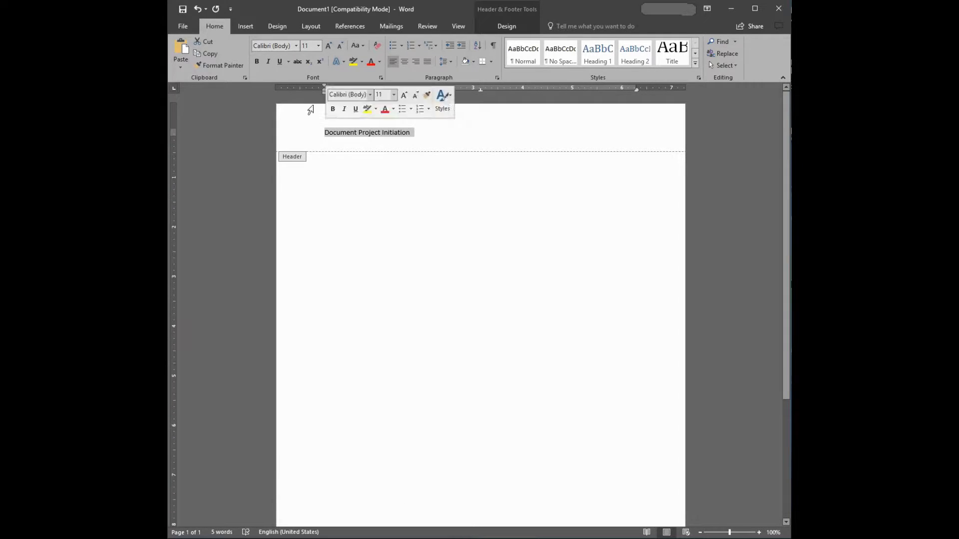
{"action": "left_click", "coordinate": [318, 45]}
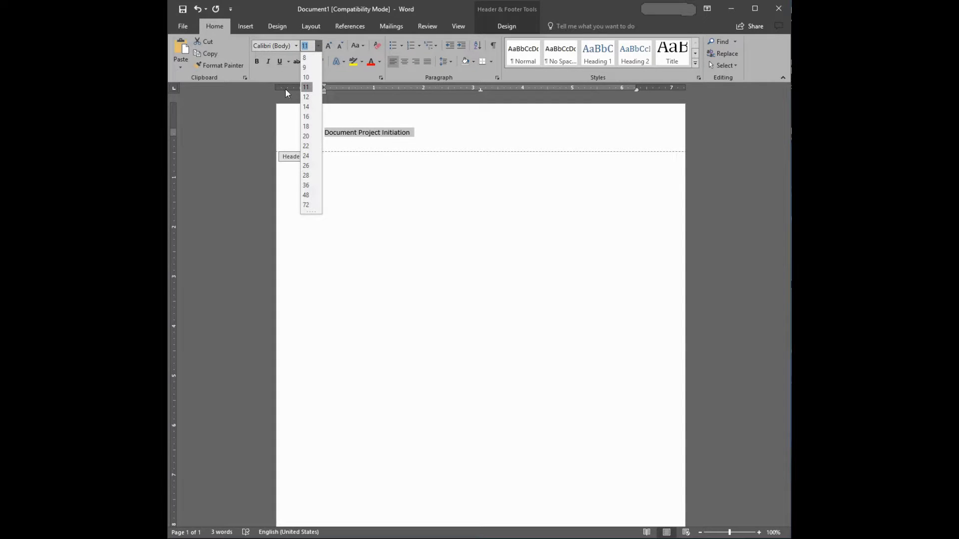
{"action": "left_click", "coordinate": [305, 137]}
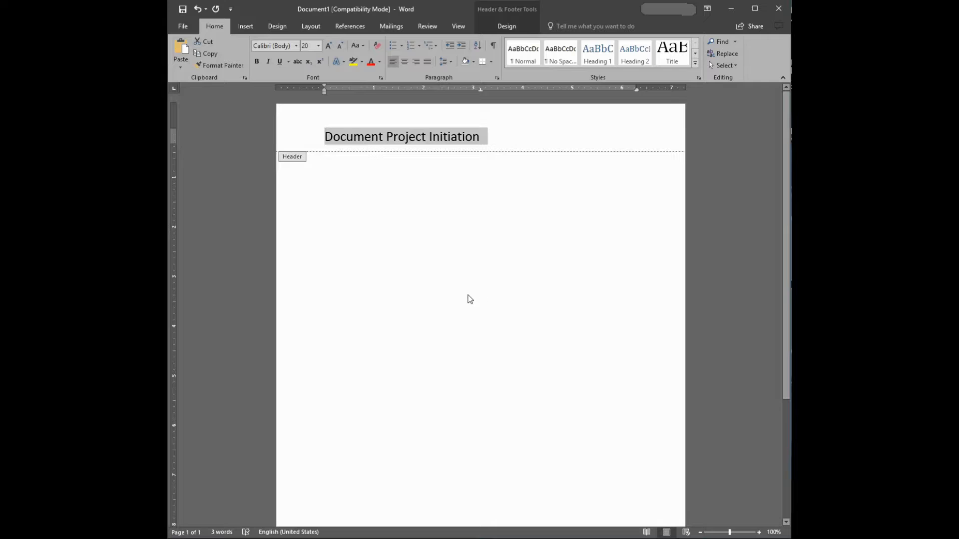
{"action": "scroll", "coordinate": [401, 177], "scroll_direction": "down", "scroll_amount": 5}
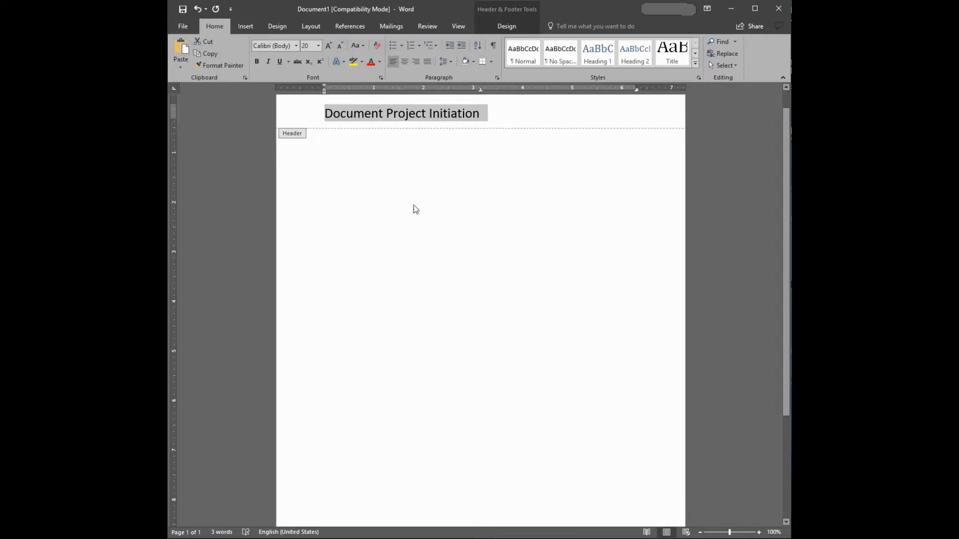
{"action": "scroll", "coordinate": [438, 277], "scroll_direction": "down", "scroll_amount": 1}
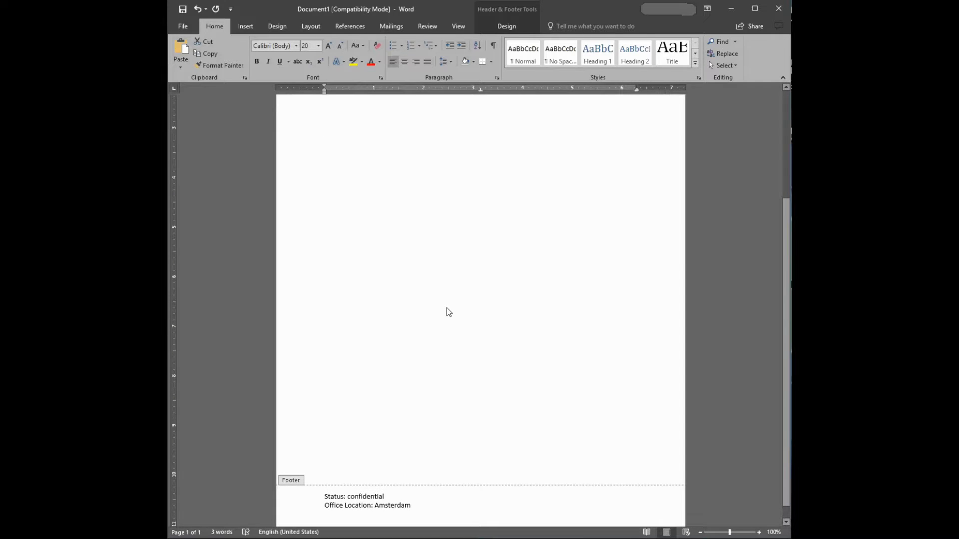
{"action": "scroll", "coordinate": [446, 308], "scroll_direction": "up", "scroll_amount": 6}
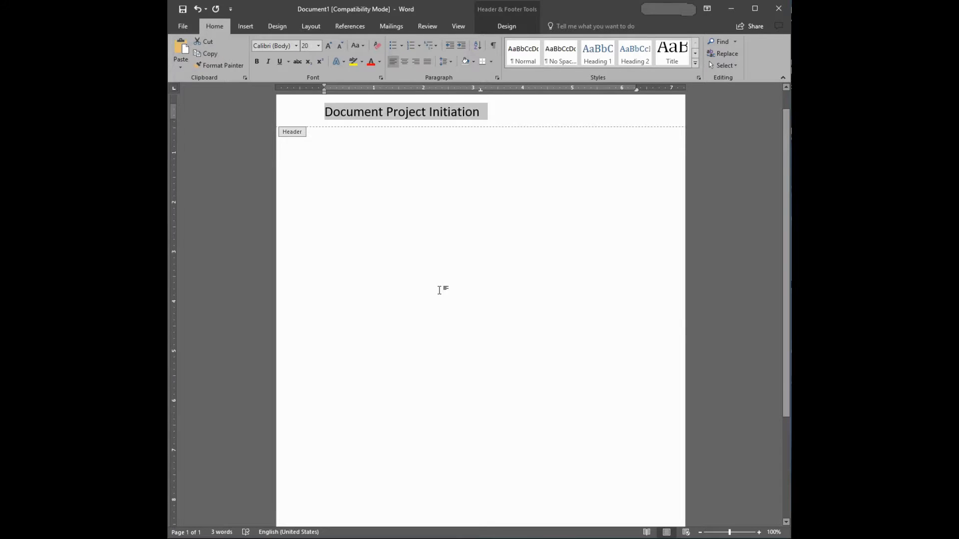
{"action": "double_click", "coordinate": [440, 290]}
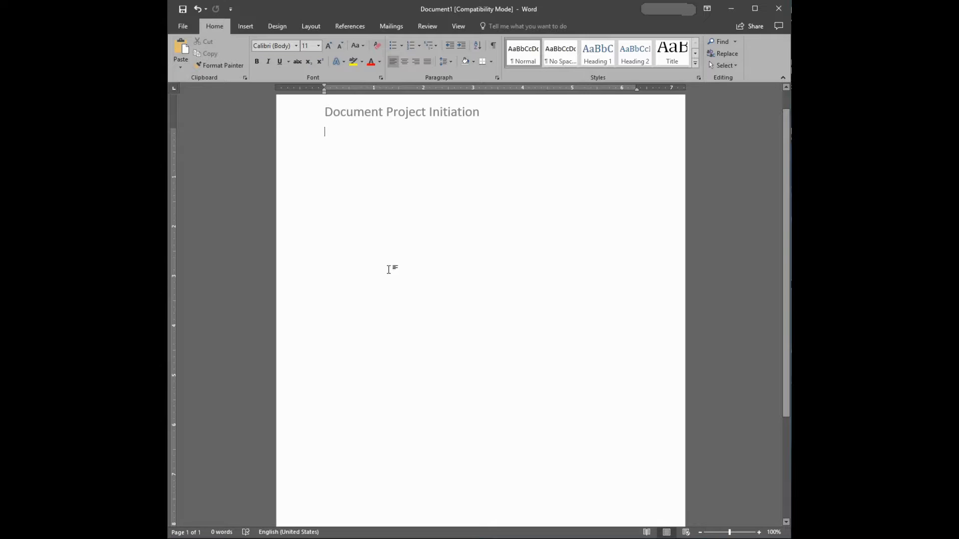
Insert blank lines at the start of the body and add the centered title "Tutorial Word" below them
{"action": "key", "text": "Return"}
{"action": "key", "text": "Return"}
{"action": "key", "text": "Return"}
{"action": "key", "text": "Return"}
{"action": "key", "text": "Return"}
{"action": "key", "text": "Return"}
{"action": "key", "text": "Return"}
{"action": "key", "text": "Return"}
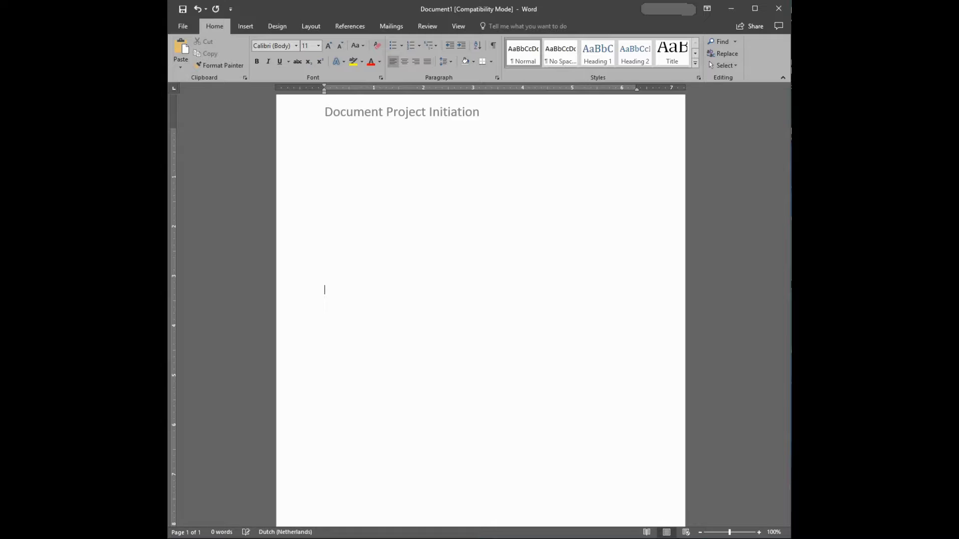
{"action": "left_click", "coordinate": [405, 62]}
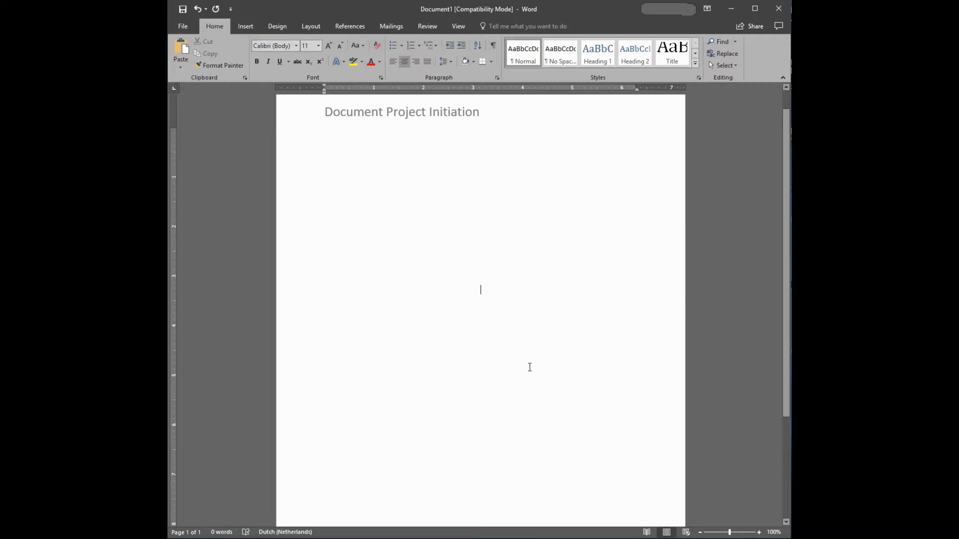
{"action": "type", "text": "Tur"}
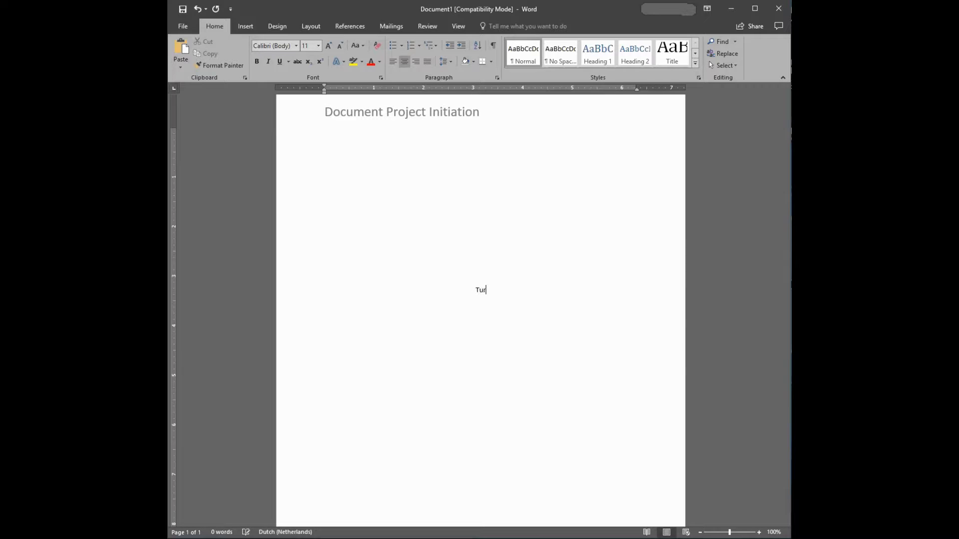
{"action": "key", "text": "BackSpace"}
{"action": "type", "text": "o"}
{"action": "type", "text": "torial "}
{"action": "type", "text": "Word"}
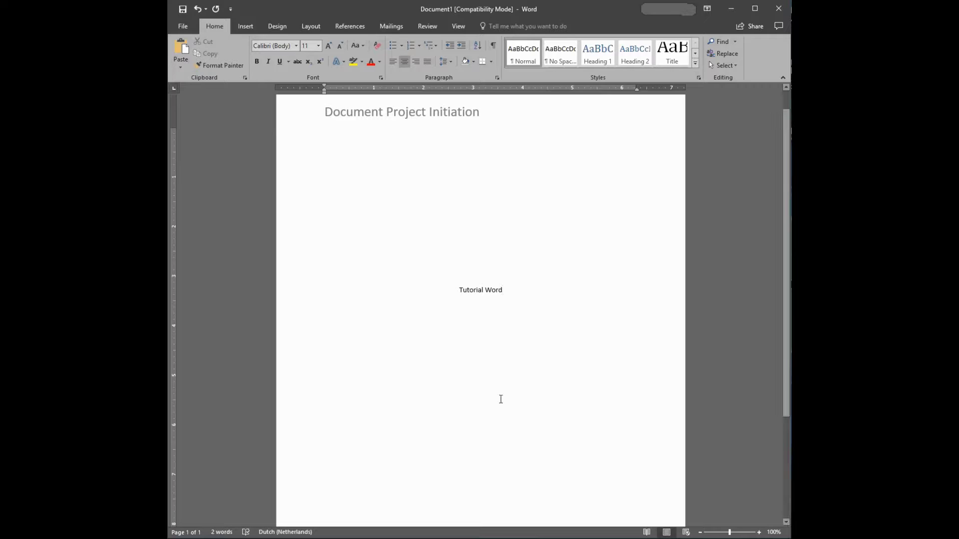
Set the "Tutorial Word" title on the first page to font size 20
{"action": "triple_click", "coordinate": [501, 288]}
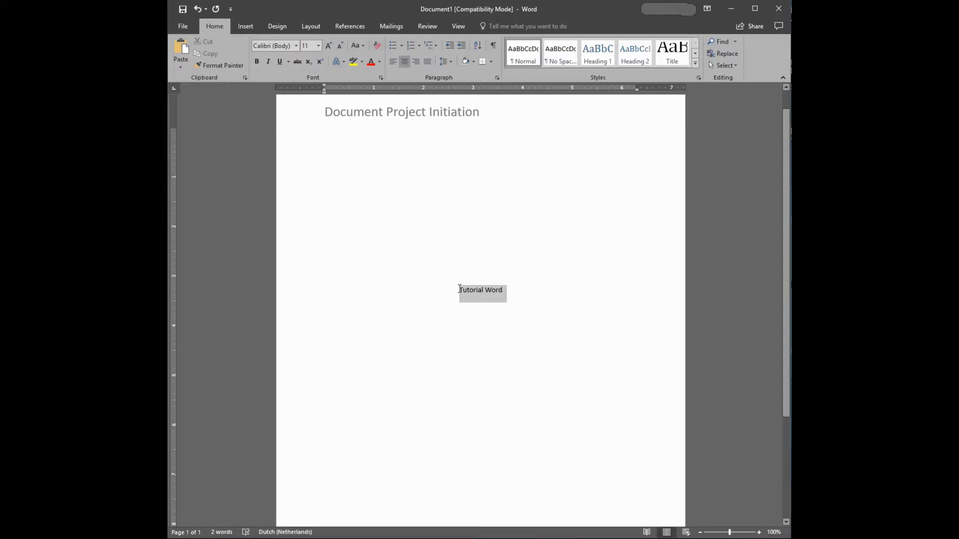
{"action": "left_click", "coordinate": [318, 45]}
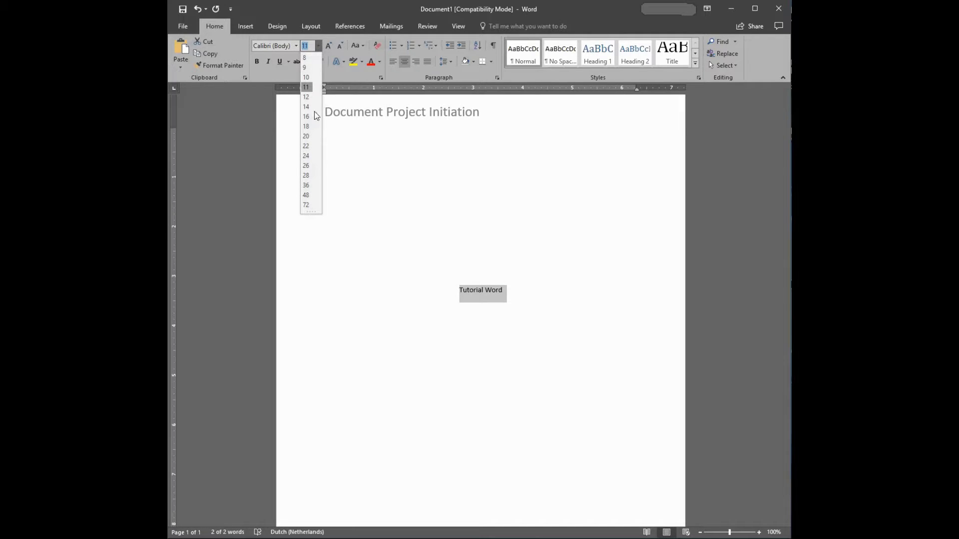
{"action": "left_click", "coordinate": [308, 136]}
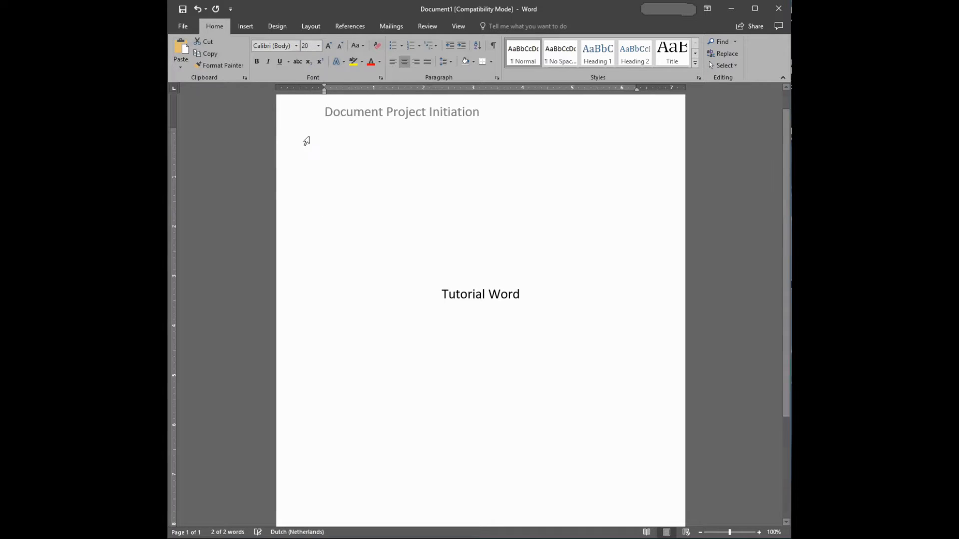
Extend the document body below the "Tutorial Word" title onto a second page
{"action": "left_click", "coordinate": [518, 336]}
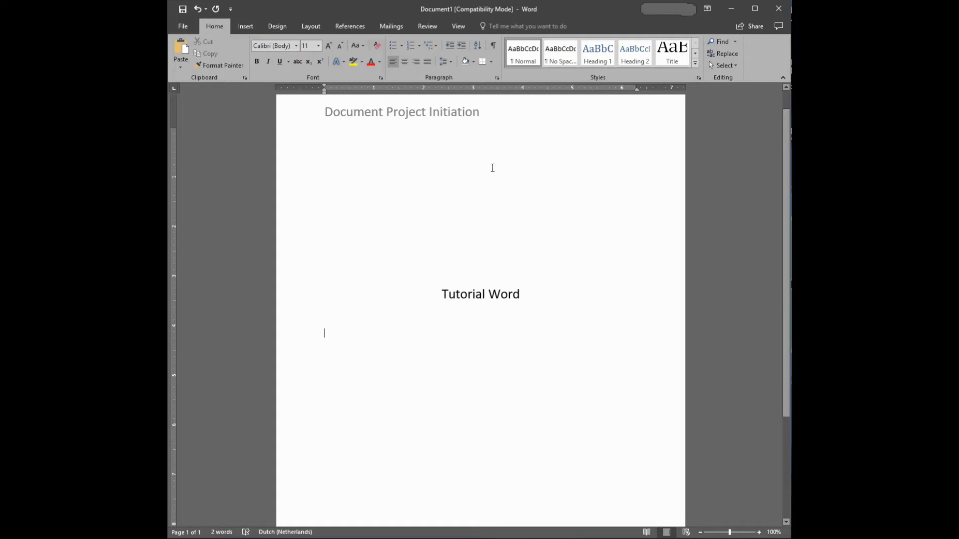
{"action": "scroll", "coordinate": [492, 168], "scroll_direction": "down", "scroll_amount": 5}
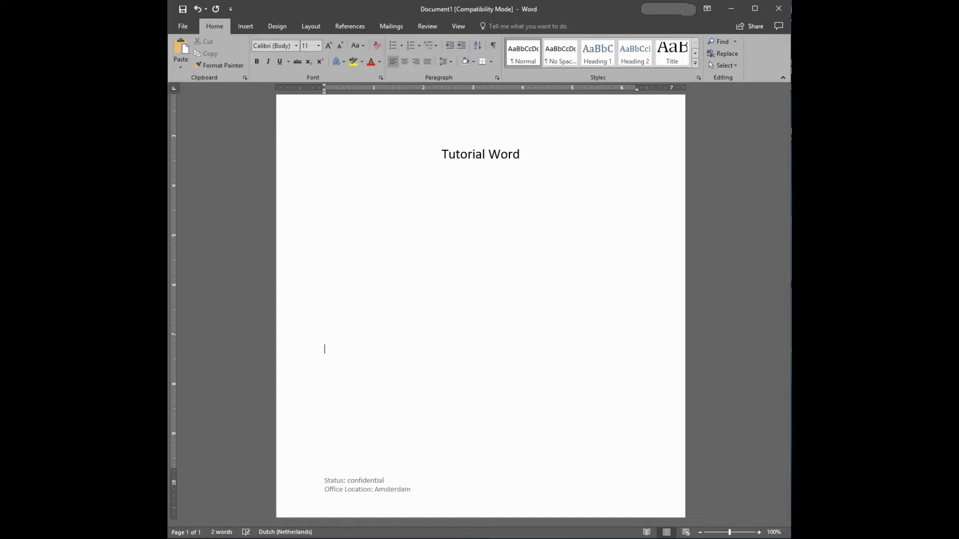
{"action": "key", "text": "ctrl+Return"}
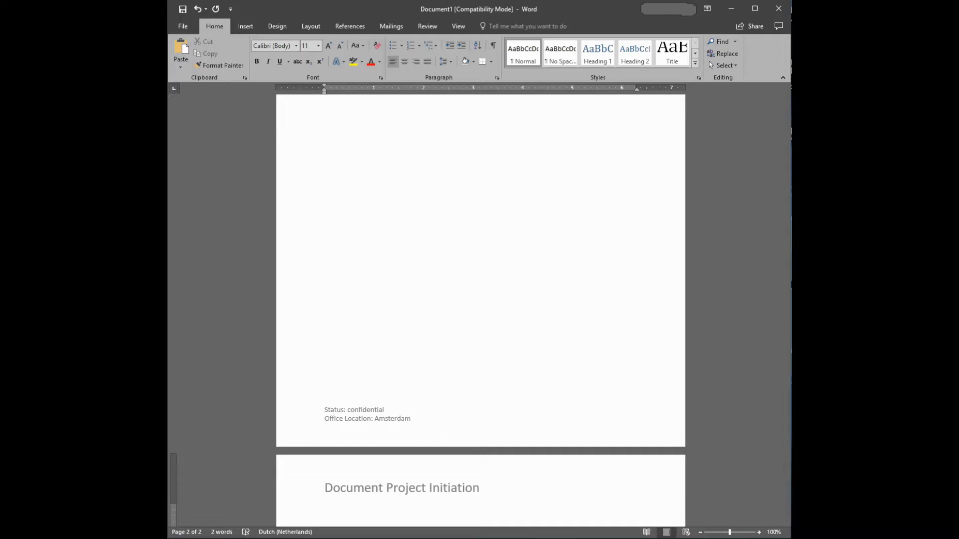
{"action": "scroll", "coordinate": [493, 168], "scroll_direction": "up", "scroll_amount": 3}
{"action": "scroll", "coordinate": [492, 169], "scroll_direction": "up", "scroll_amount": 4}
{"action": "scroll", "coordinate": [488, 186], "scroll_direction": "down", "scroll_amount": 10}
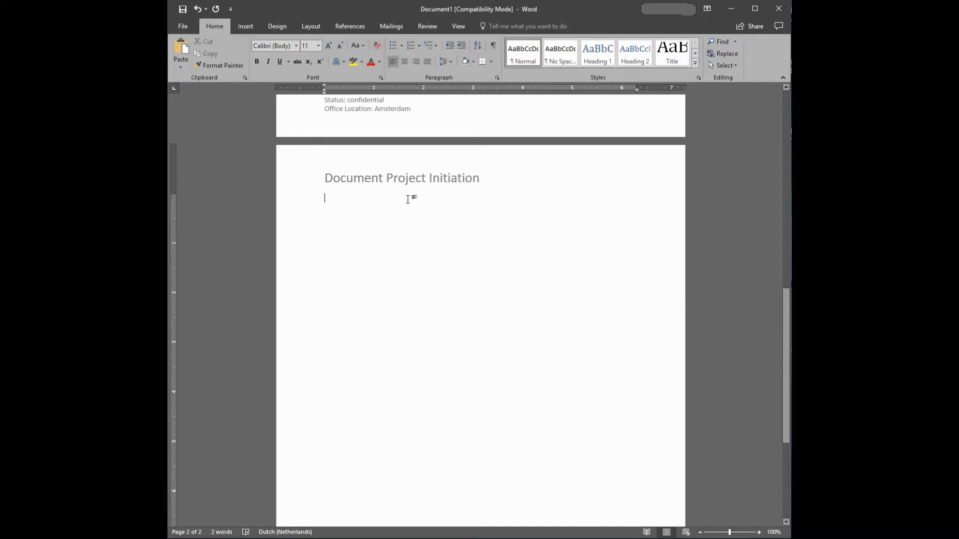
{"action": "scroll", "coordinate": [407, 199], "scroll_direction": "up", "scroll_amount": 2}
{"action": "scroll", "coordinate": [408, 202], "scroll_direction": "up", "scroll_amount": 15}
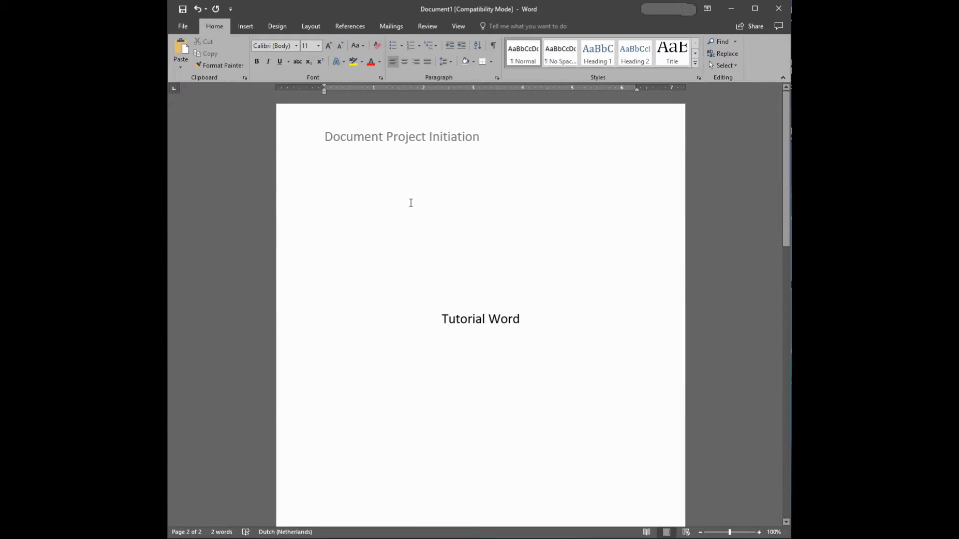
{"action": "left_click_drag", "start_coordinate": [785, 160], "coordinate": [766, 242]}
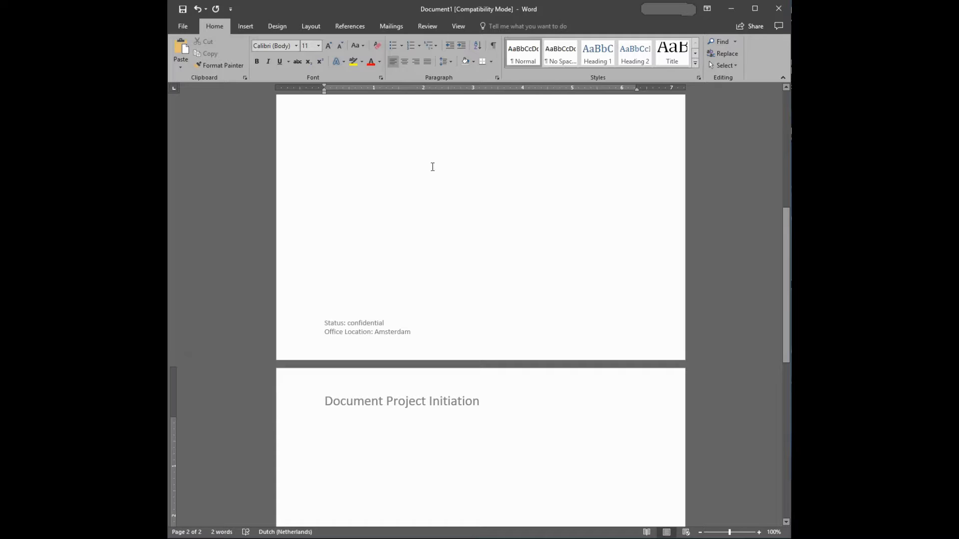
Open the footer area, examine how the header and footer are labelled across both pages, and return to the document body
{"action": "double_click", "coordinate": [460, 333]}
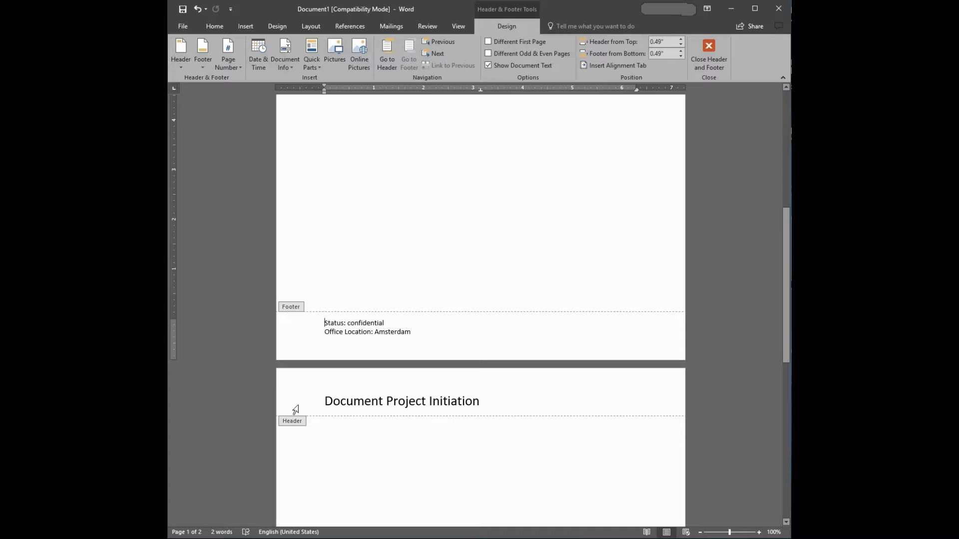
{"action": "scroll", "coordinate": [621, 296], "scroll_direction": "down", "scroll_amount": 3}
{"action": "scroll", "coordinate": [621, 296], "scroll_direction": "down", "scroll_amount": 9}
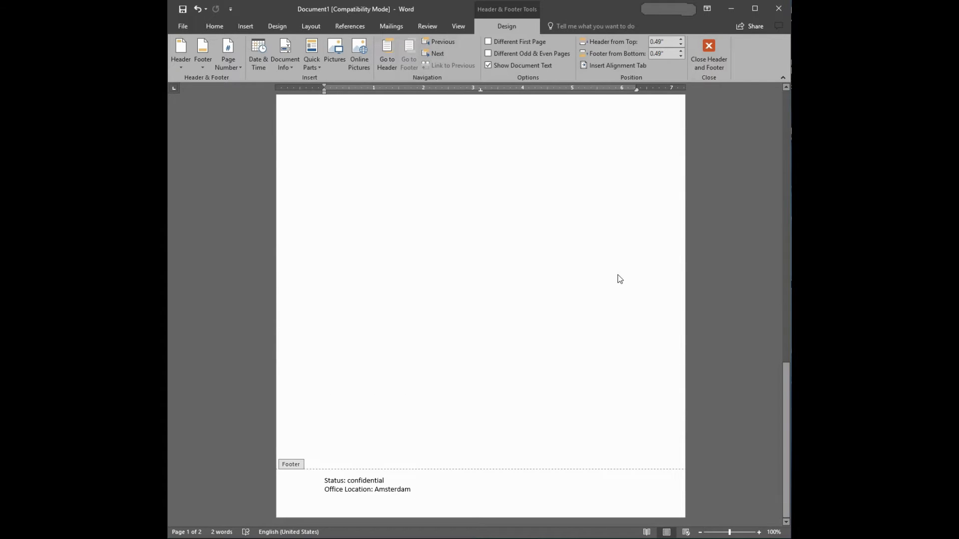
{"action": "scroll", "coordinate": [613, 275], "scroll_direction": "up", "scroll_amount": 9}
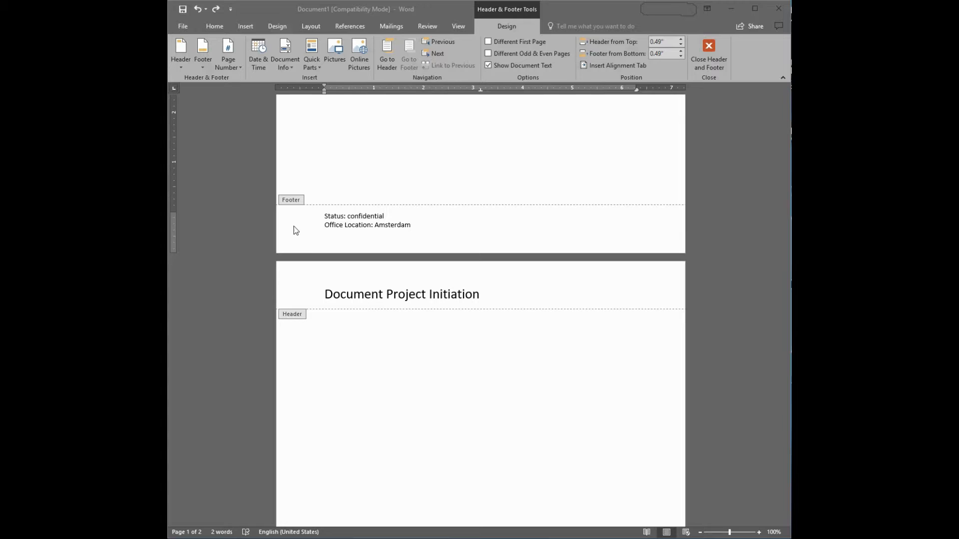
{"action": "double_click", "coordinate": [461, 146]}
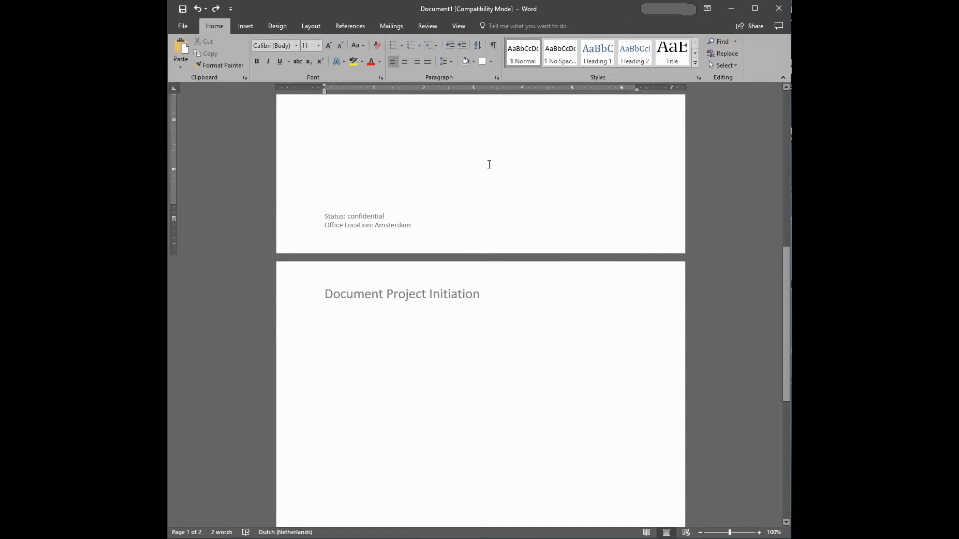
Insert a Next Page section break in the body at the end of the first page
{"action": "left_click", "coordinate": [285, 26]}
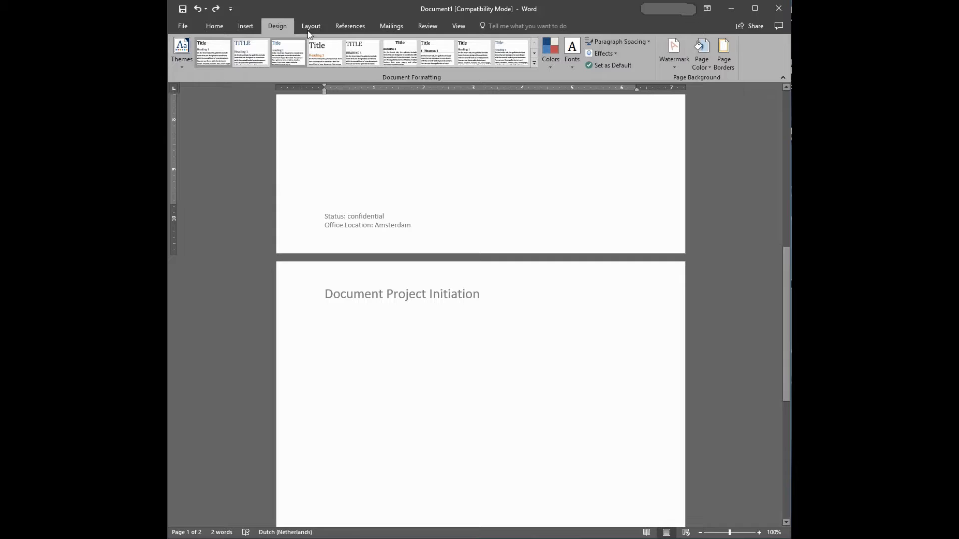
{"action": "left_click", "coordinate": [249, 24]}
{"action": "left_click", "coordinate": [306, 29]}
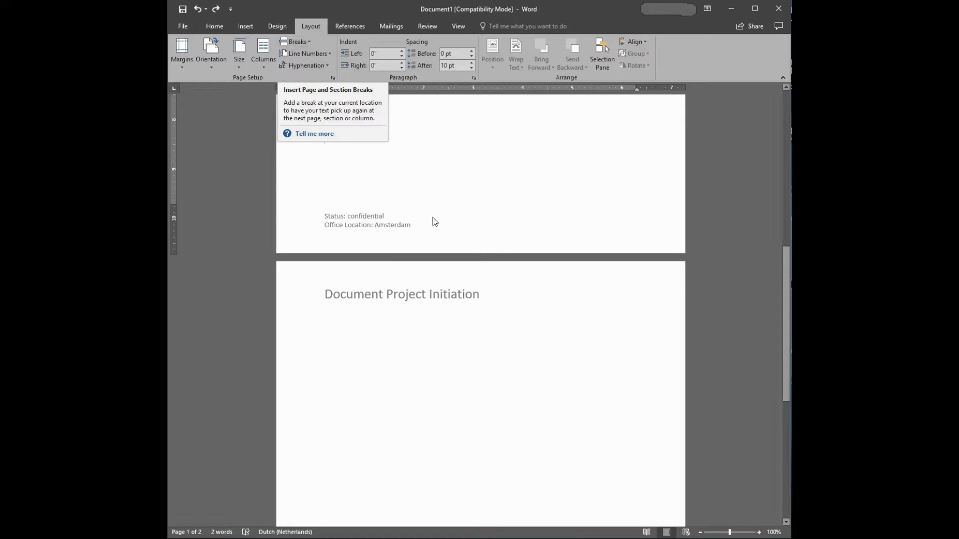
{"action": "left_click", "coordinate": [430, 195]}
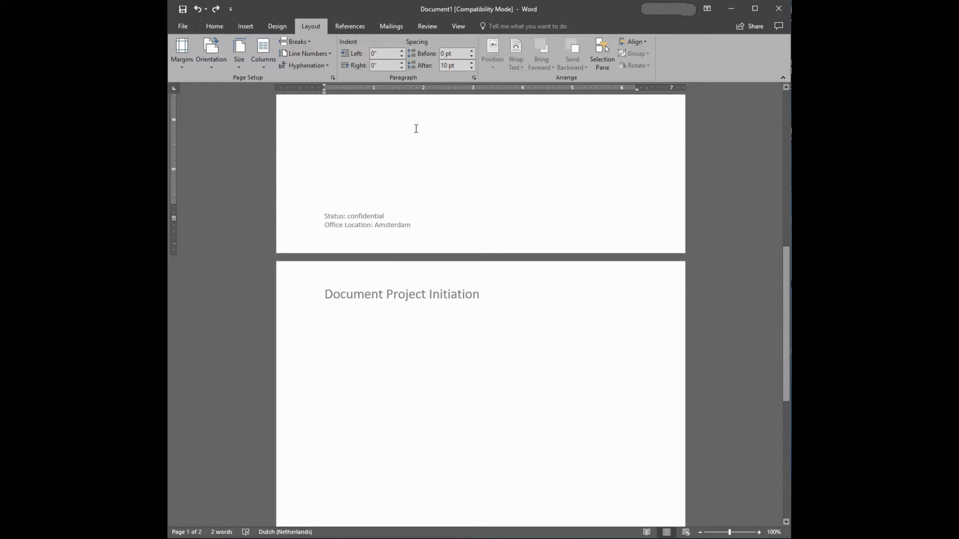
{"action": "left_click", "coordinate": [308, 43]}
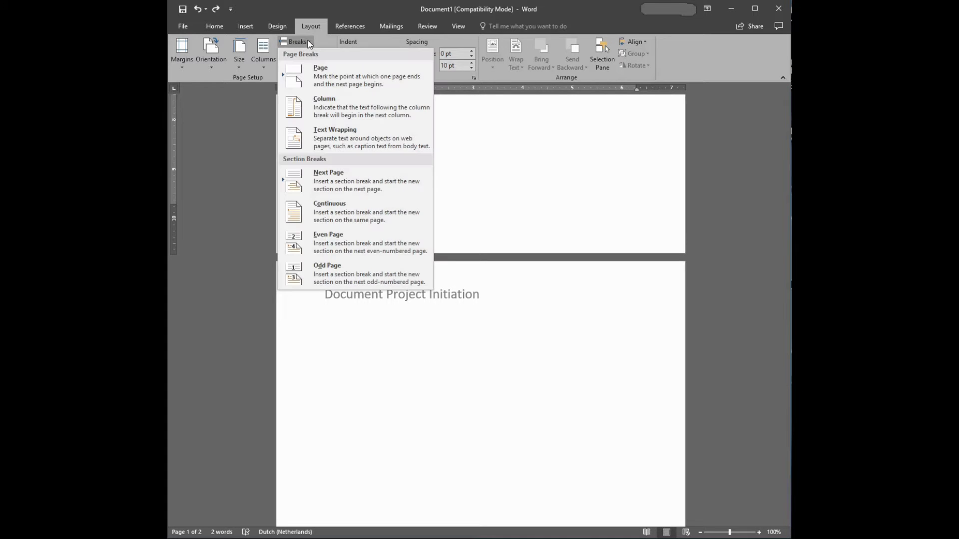
{"action": "left_click", "coordinate": [327, 179]}
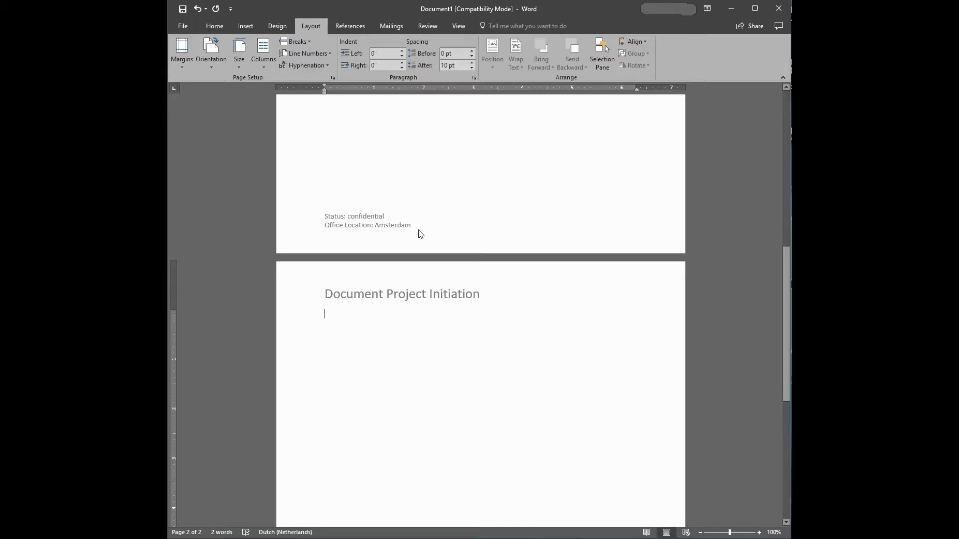
Open header and footer editing and unlink the Section 2 header from the previous section
{"action": "double_click", "coordinate": [429, 223]}
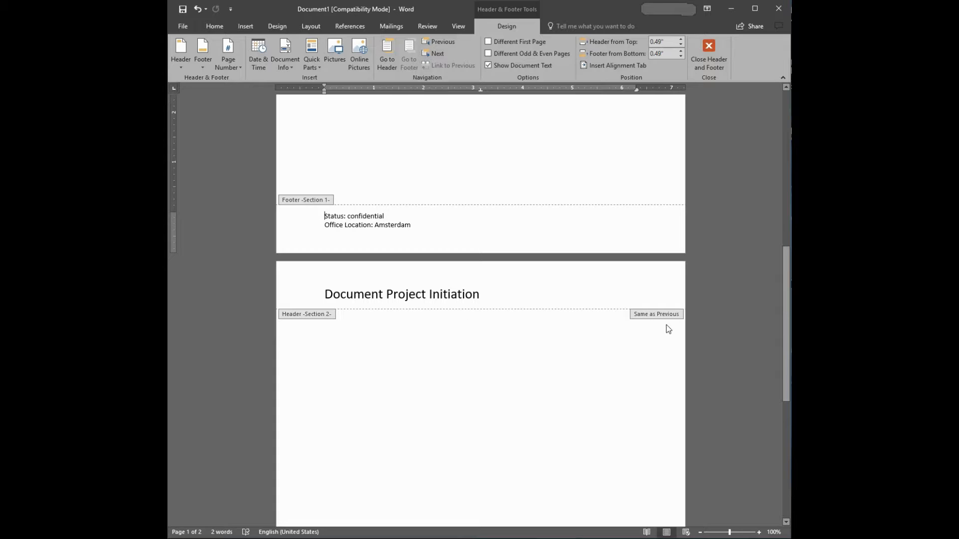
{"action": "left_click", "coordinate": [621, 292]}
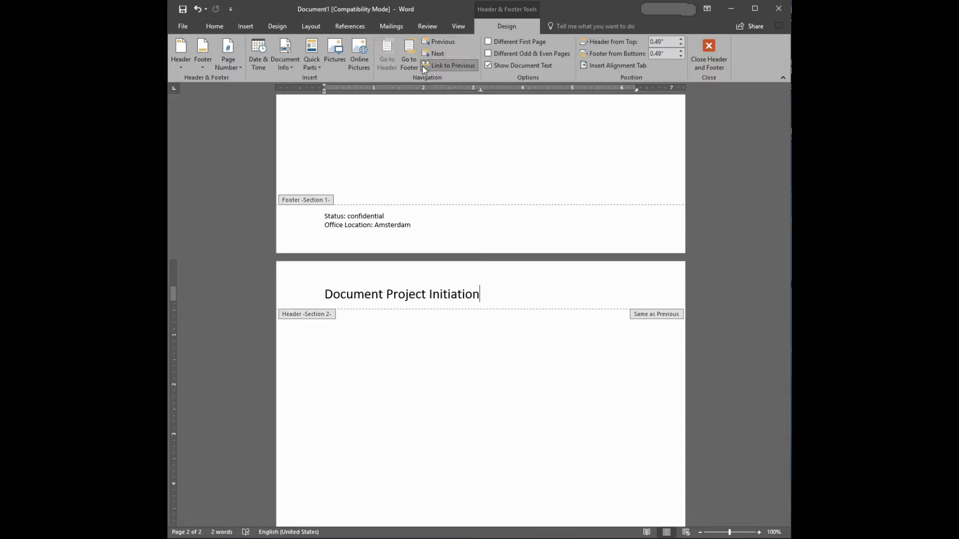
{"action": "left_click", "coordinate": [450, 66]}
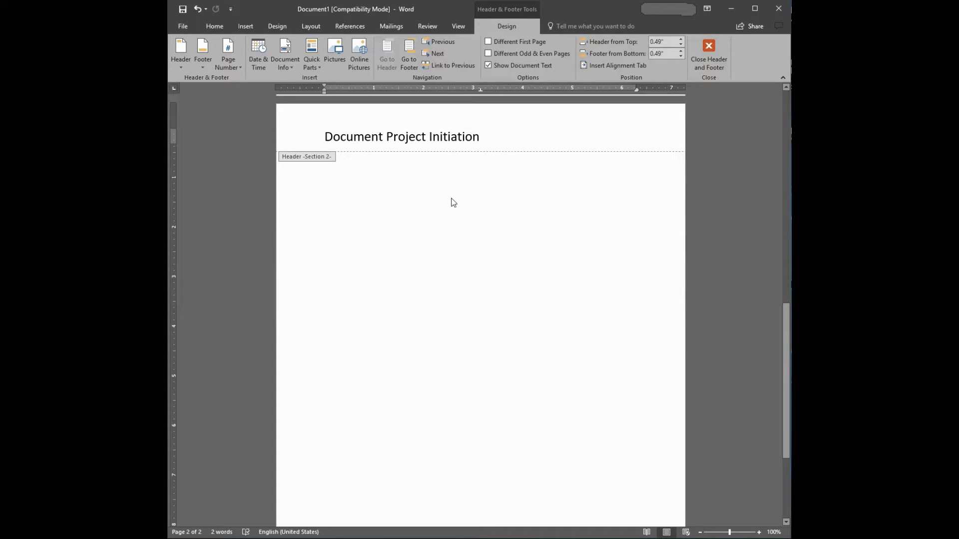
{"action": "scroll", "coordinate": [561, 273], "scroll_direction": "up", "scroll_amount": 5}
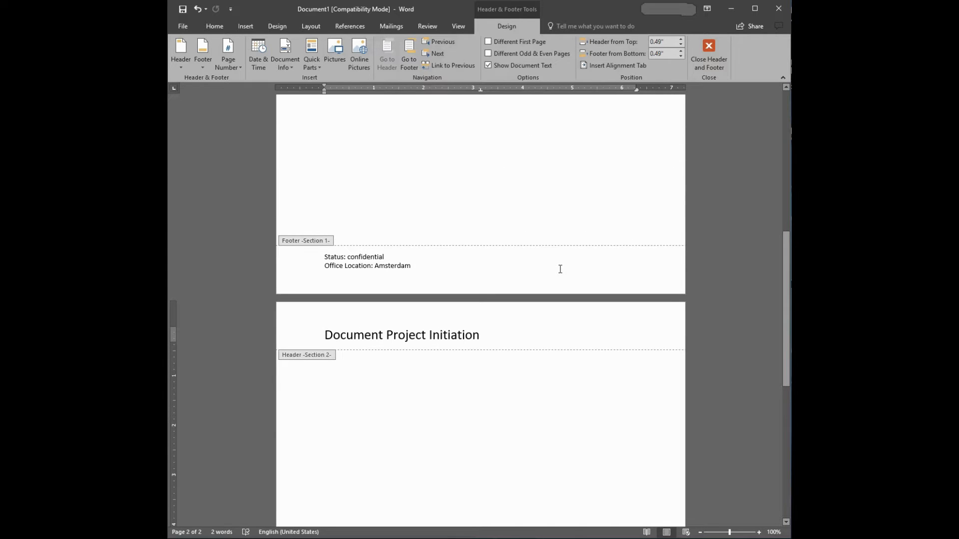
{"action": "scroll", "coordinate": [561, 273], "scroll_direction": "up", "scroll_amount": 5}
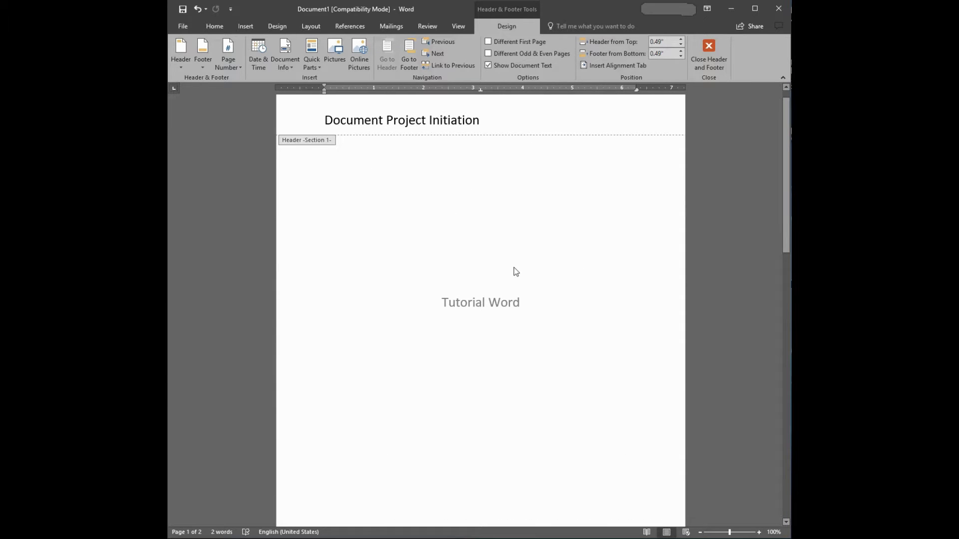
Unlink the Section 2 footer on the second page from the previous section
{"action": "scroll", "coordinate": [371, 210], "scroll_direction": "down", "scroll_amount": 7}
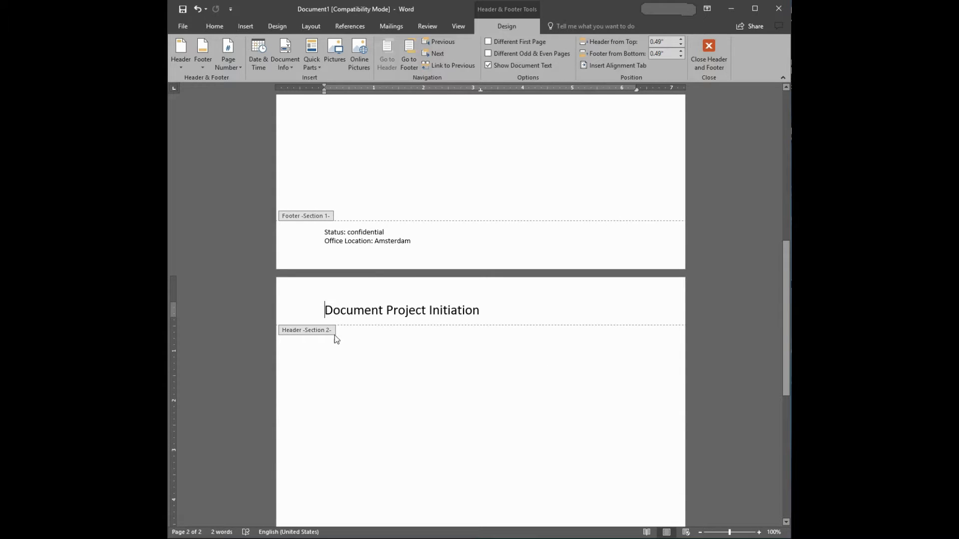
{"action": "scroll", "coordinate": [400, 349], "scroll_direction": "down", "scroll_amount": 6}
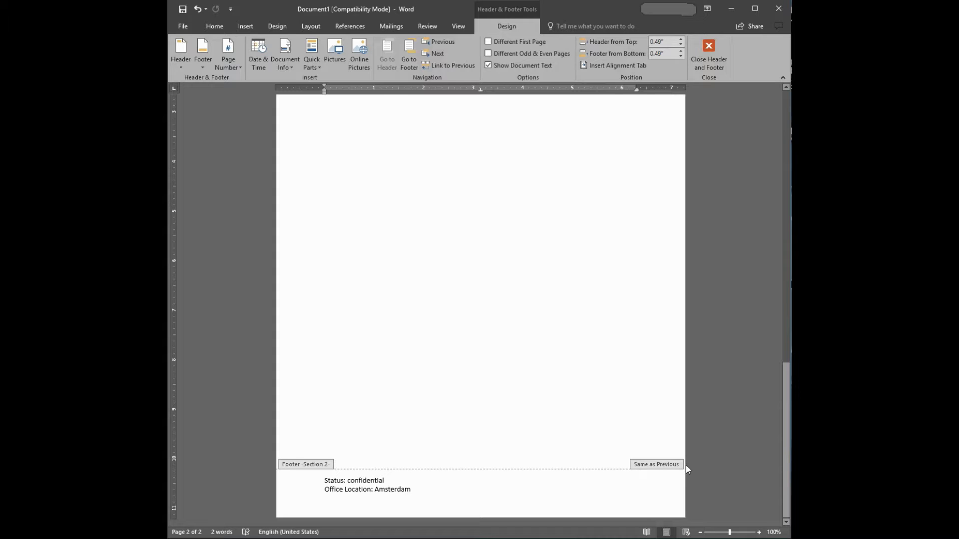
{"action": "left_click", "coordinate": [563, 476]}
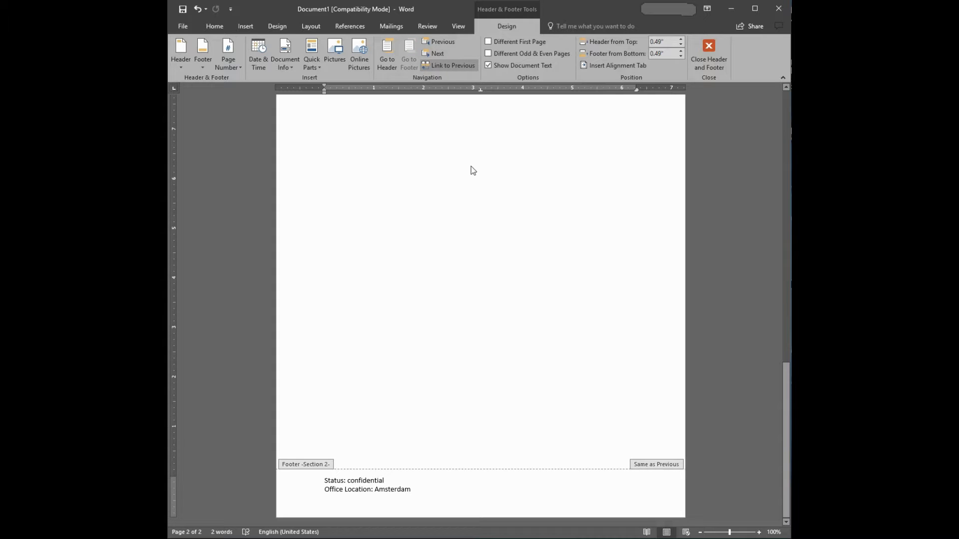
{"action": "left_click", "coordinate": [448, 66]}
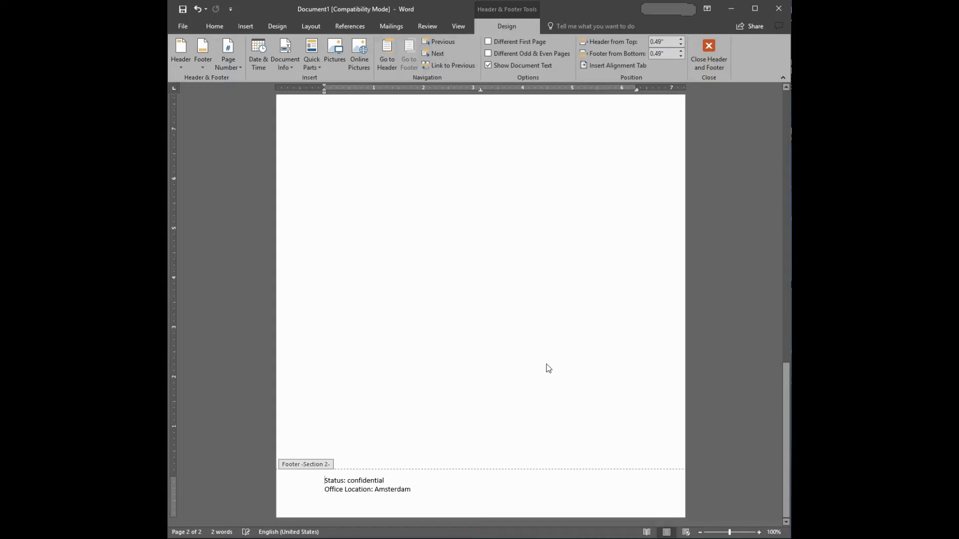
{"action": "scroll", "coordinate": [536, 364], "scroll_direction": "up", "scroll_amount": 10}
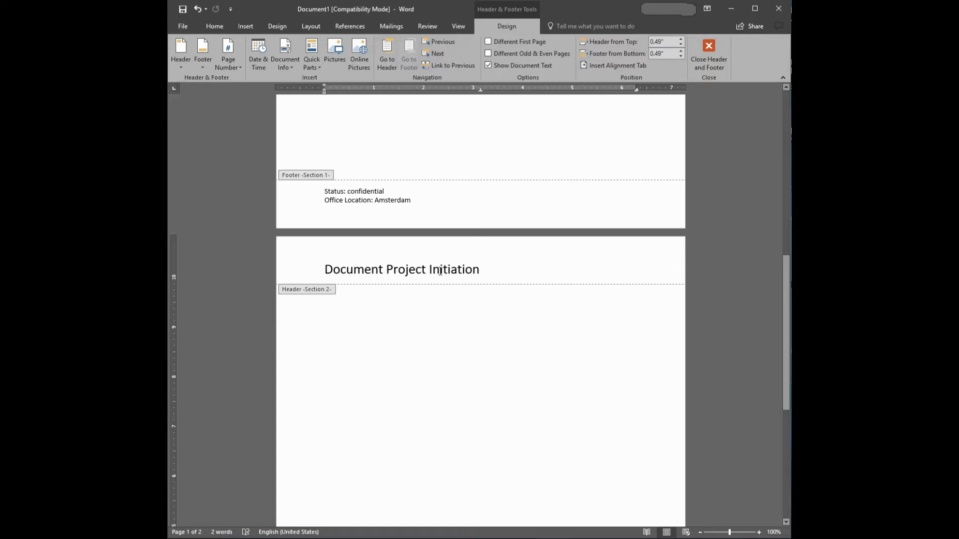
{"action": "scroll", "coordinate": [439, 271], "scroll_direction": "down", "scroll_amount": 10}
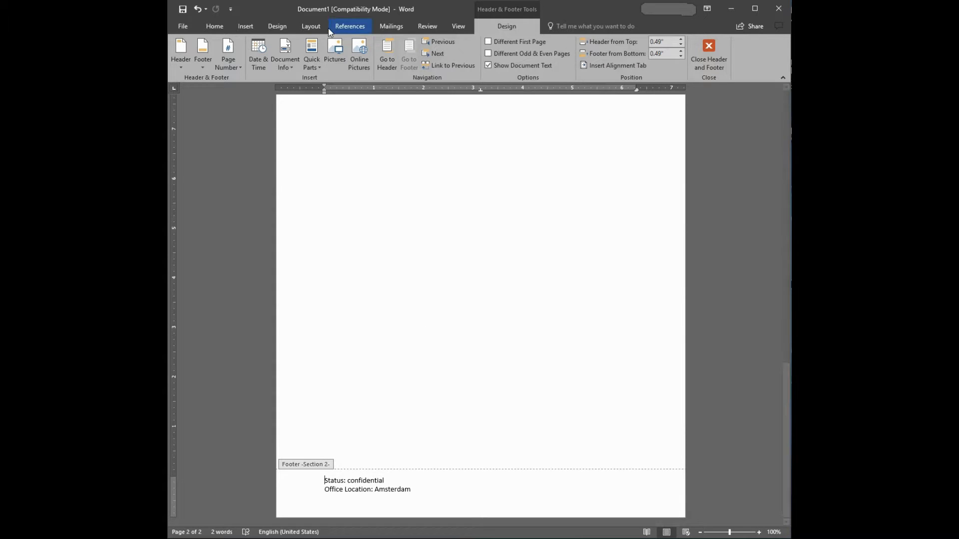
Return to the body of the second page and insert a Next Page section break to start a third page
{"action": "double_click", "coordinate": [419, 414]}
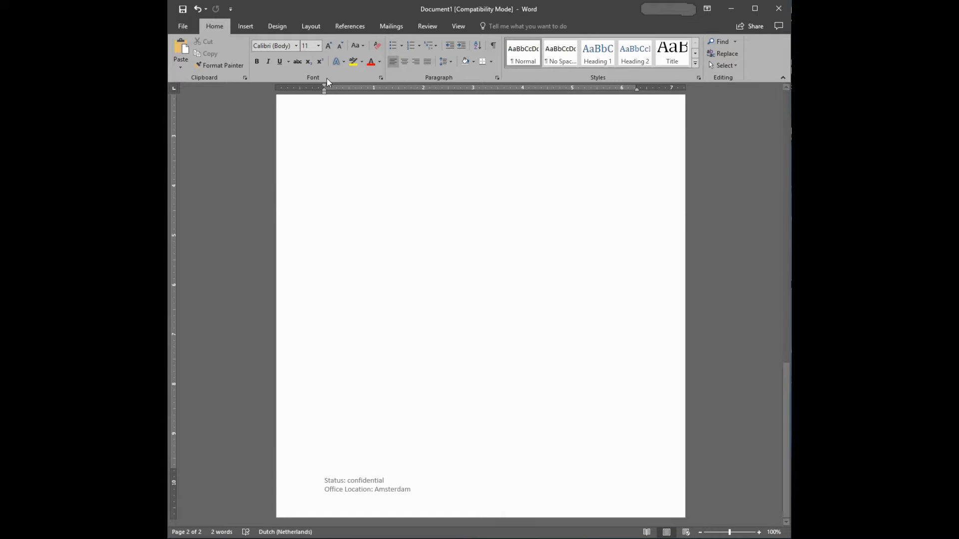
{"action": "left_click", "coordinate": [321, 31]}
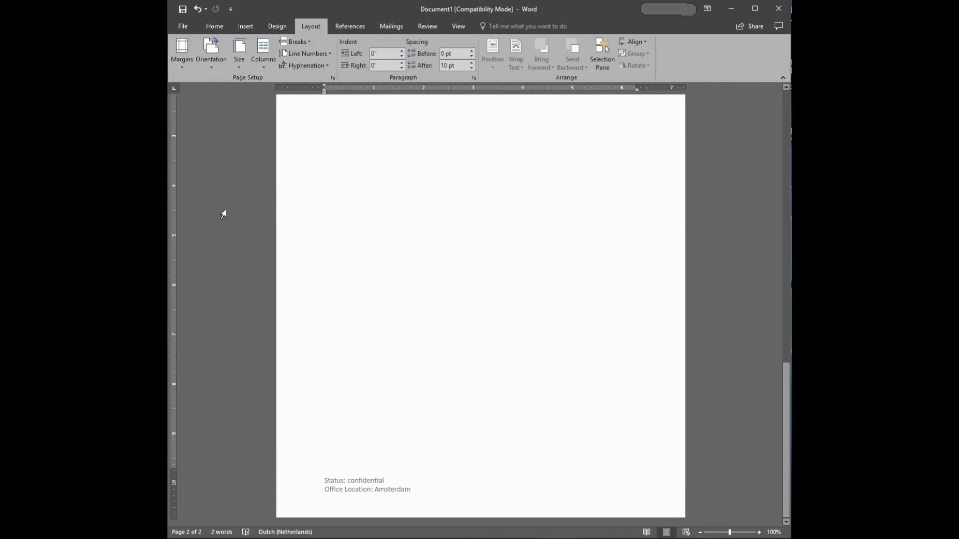
{"action": "left_click", "coordinate": [308, 44]}
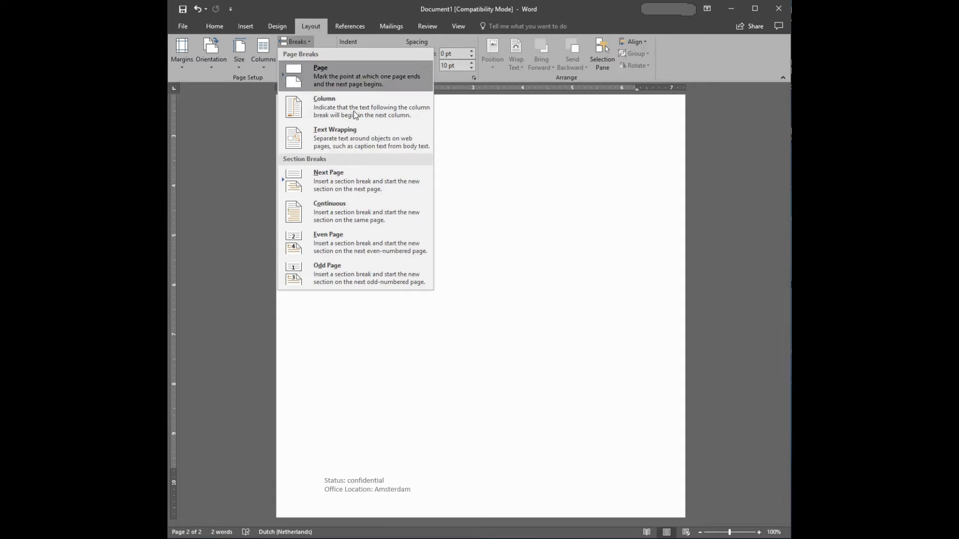
{"action": "left_click", "coordinate": [338, 181]}
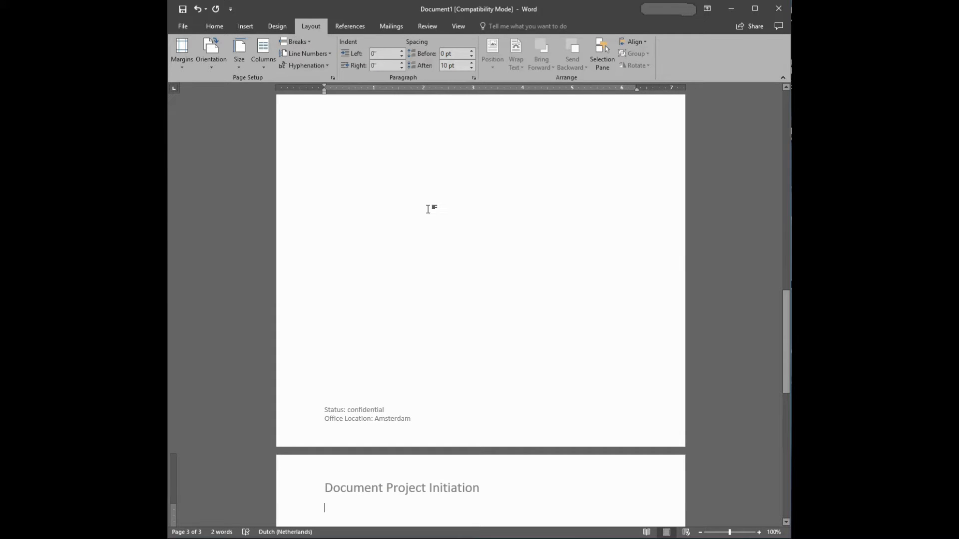
{"action": "scroll", "coordinate": [424, 210], "scroll_direction": "down", "scroll_amount": 5}
{"action": "scroll", "coordinate": [422, 208], "scroll_direction": "down", "scroll_amount": 5}
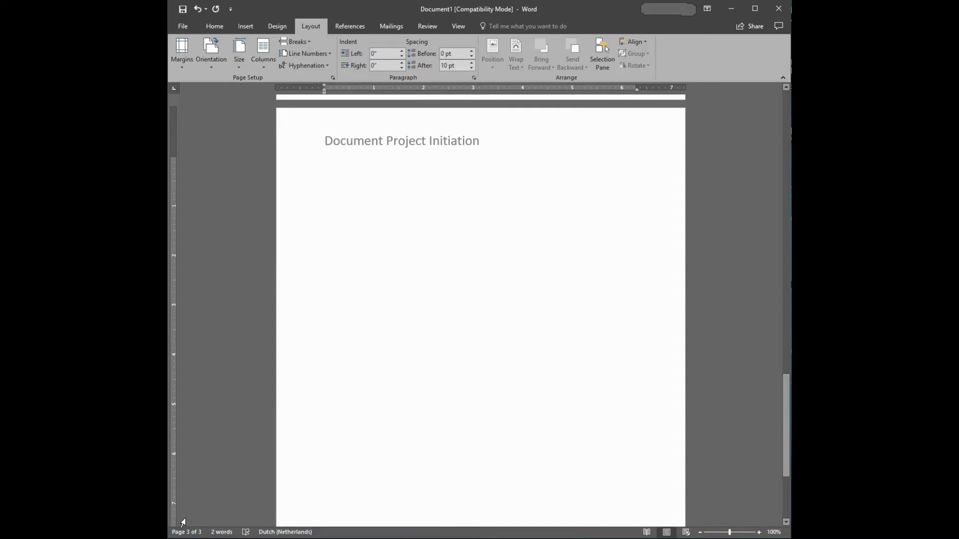
{"action": "scroll", "coordinate": [448, 403], "scroll_direction": "up", "scroll_amount": 8}
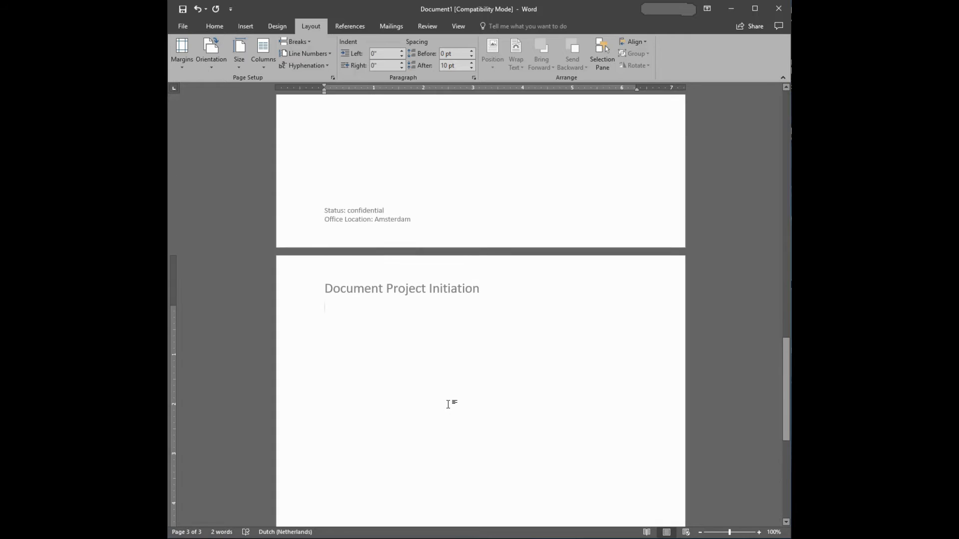
{"action": "scroll", "coordinate": [448, 403], "scroll_direction": "up", "scroll_amount": 1}
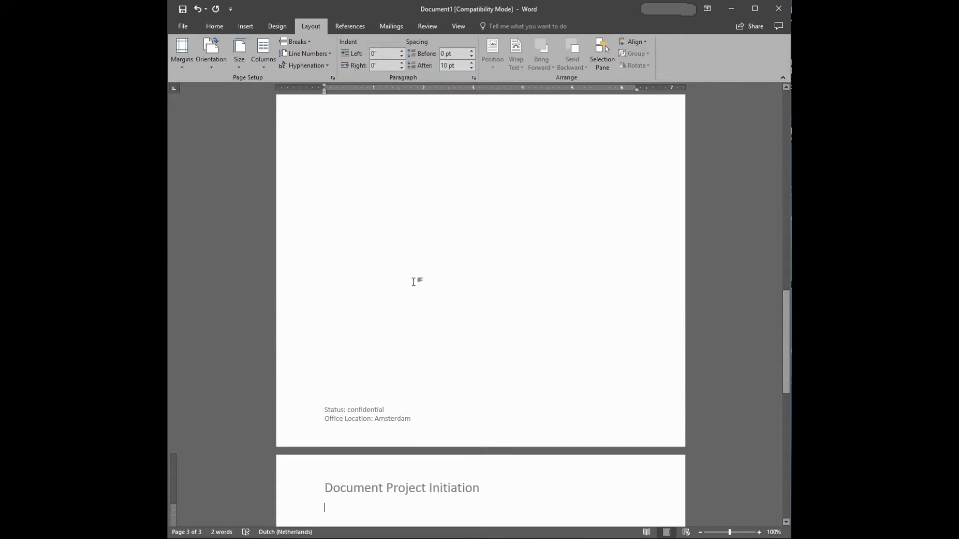
Reopen header and footer editing and unlink the Section 3 header from the previous section
{"action": "scroll", "coordinate": [409, 272], "scroll_direction": "down", "scroll_amount": 3}
{"action": "double_click", "coordinate": [439, 300]}
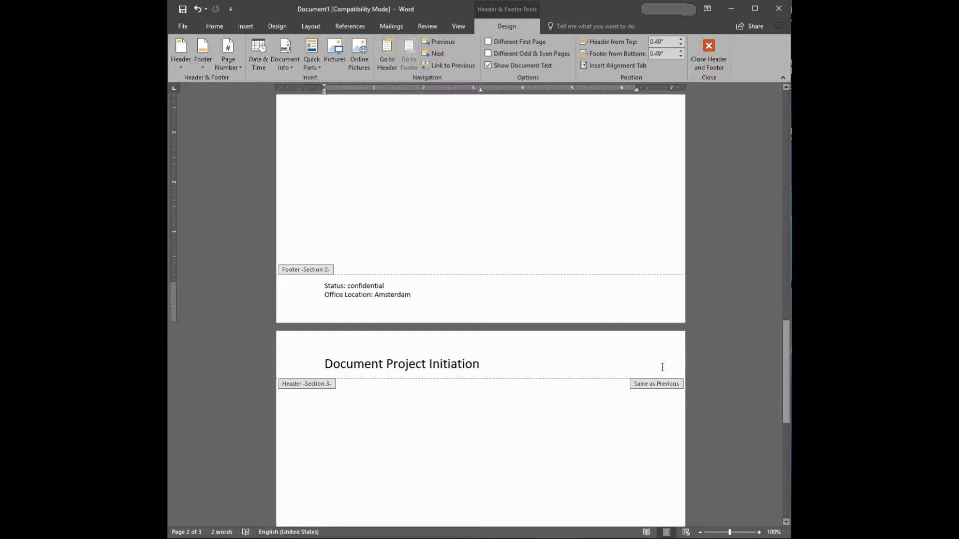
{"action": "left_click", "coordinate": [509, 372]}
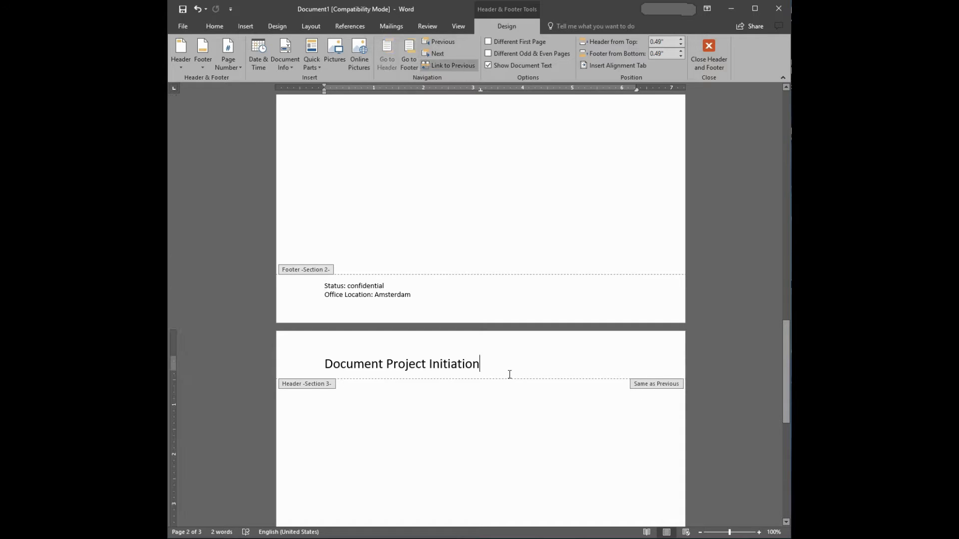
{"action": "left_click", "coordinate": [449, 66]}
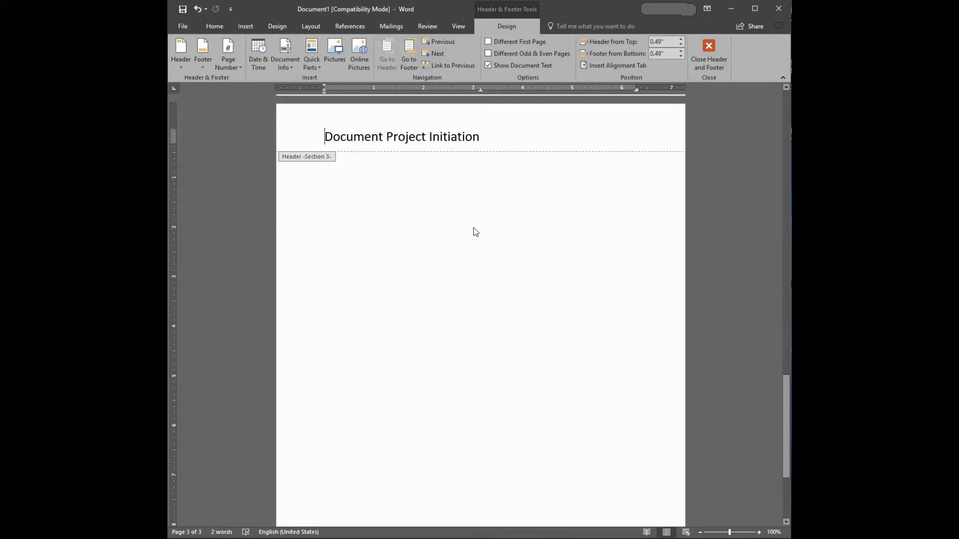
Unlink the Section 3 footer on the third page from the previous section
{"action": "scroll", "coordinate": [544, 205], "scroll_direction": "down", "scroll_amount": 5}
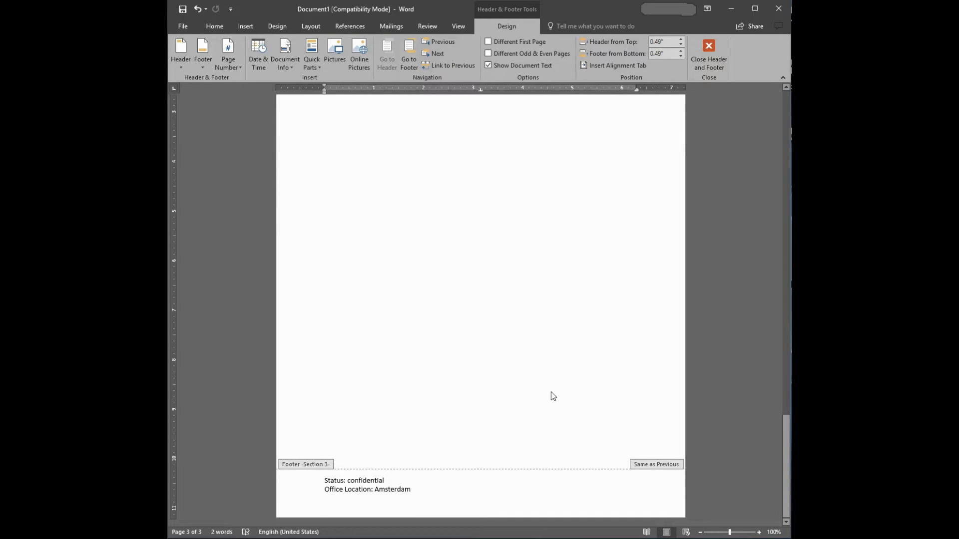
{"action": "left_click", "coordinate": [617, 480]}
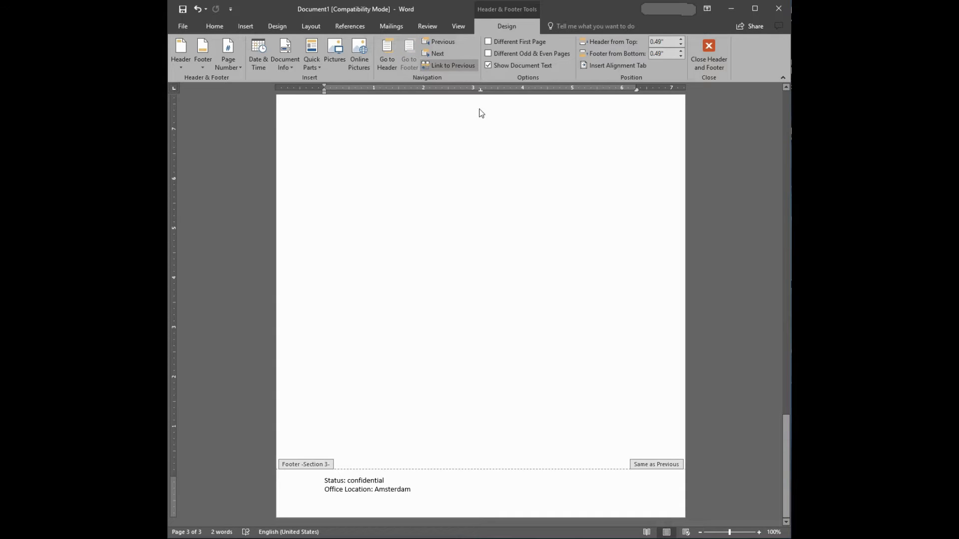
{"action": "left_click", "coordinate": [452, 66]}
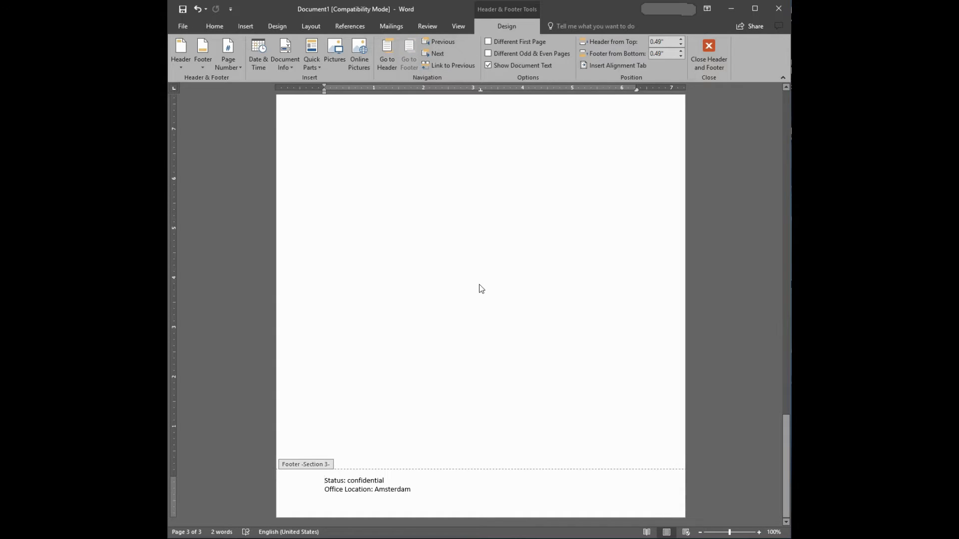
{"action": "scroll", "coordinate": [481, 288], "scroll_direction": "up", "scroll_amount": 20}
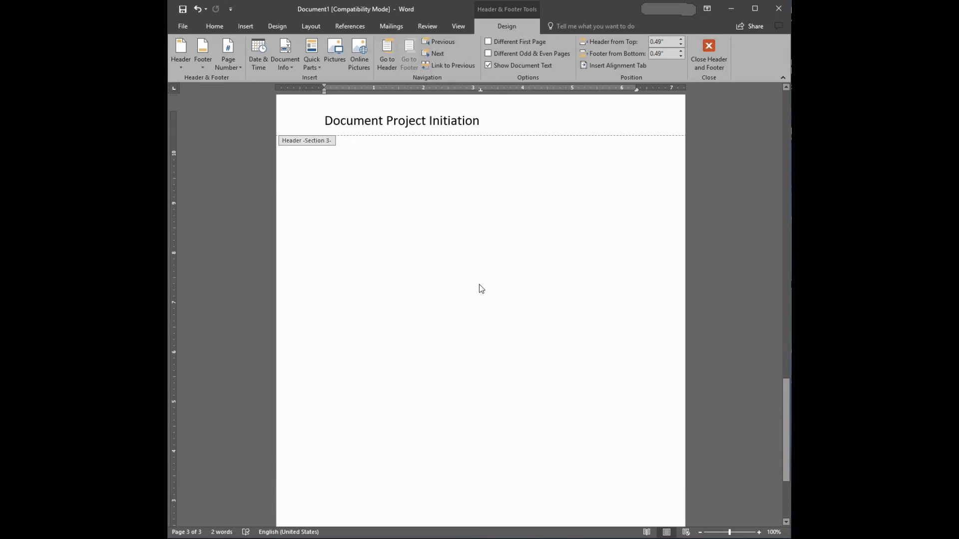
{"action": "scroll", "coordinate": [480, 288], "scroll_direction": "up", "scroll_amount": 12}
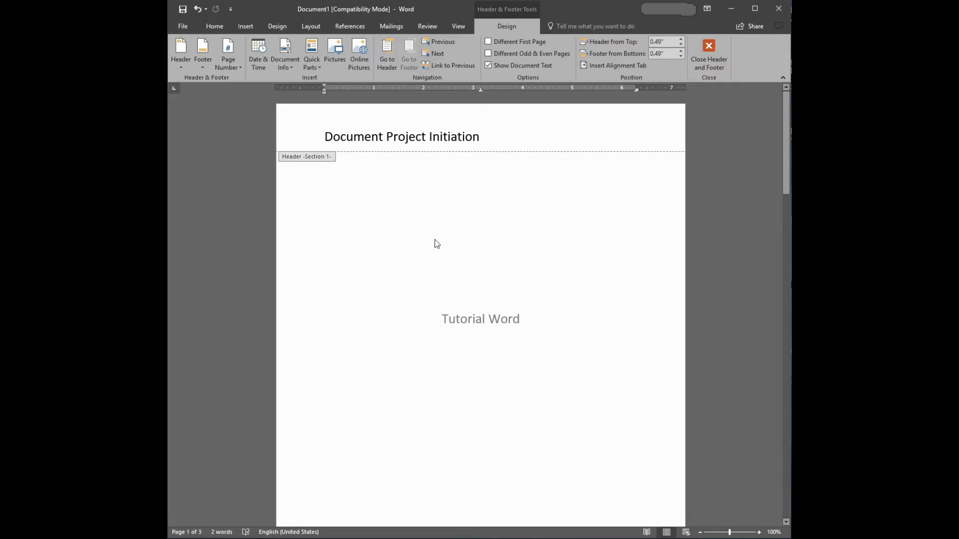
Append "– Content page" to the Section 2 header text on the second page
{"action": "scroll", "coordinate": [471, 233], "scroll_direction": "down", "scroll_amount": 15}
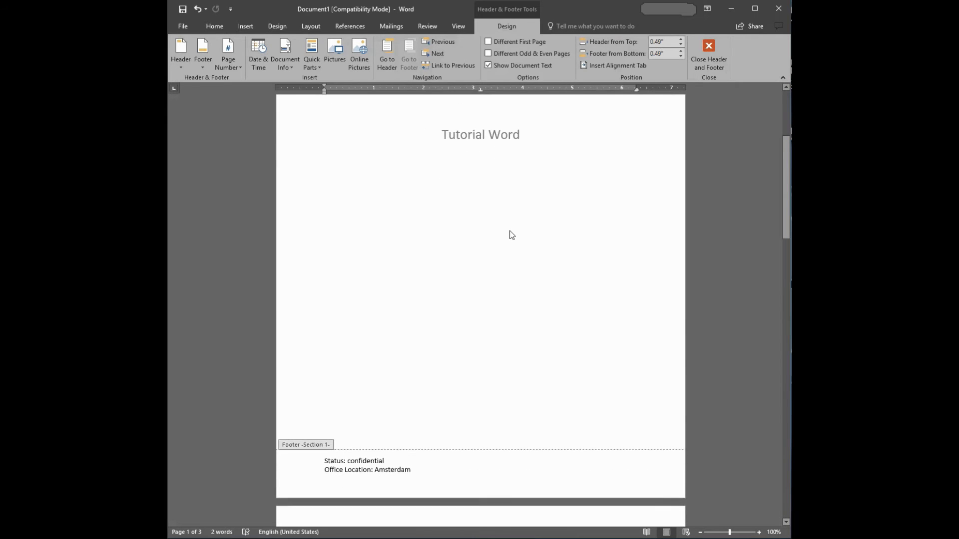
{"action": "double_click", "coordinate": [354, 269]}
{"action": "left_click", "coordinate": [334, 237]}
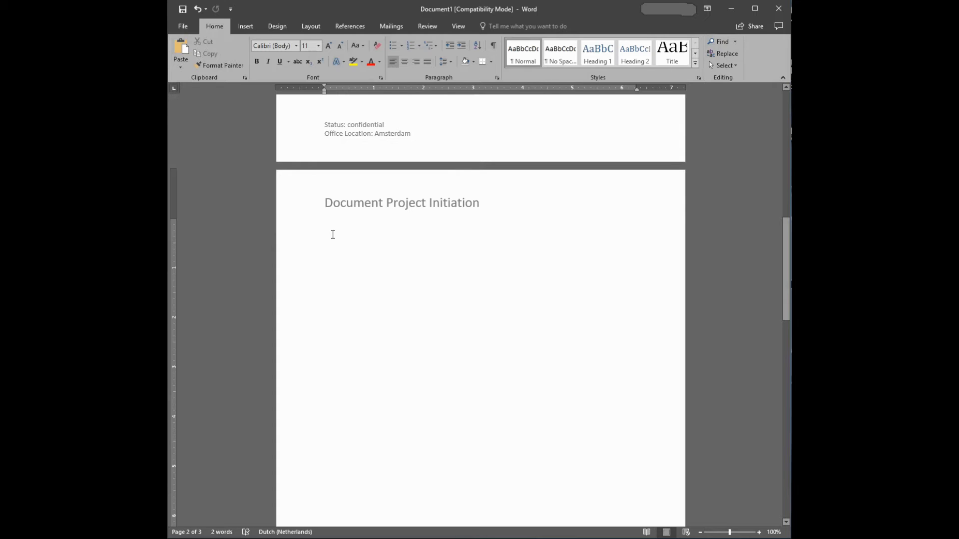
{"action": "scroll", "coordinate": [482, 313], "scroll_direction": "down", "scroll_amount": 5}
{"action": "scroll", "coordinate": [482, 313], "scroll_direction": "down", "scroll_amount": 5}
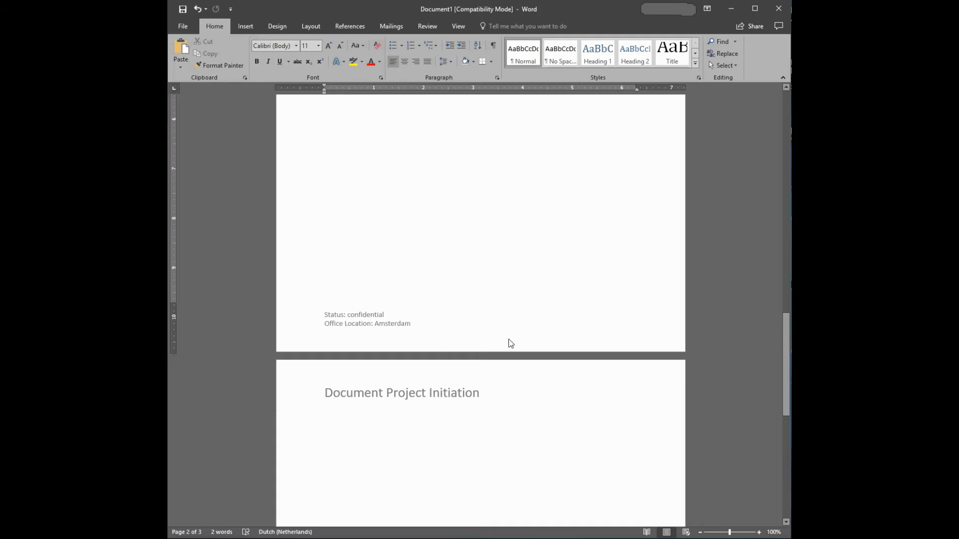
{"action": "scroll", "coordinate": [509, 341], "scroll_direction": "down", "scroll_amount": 5}
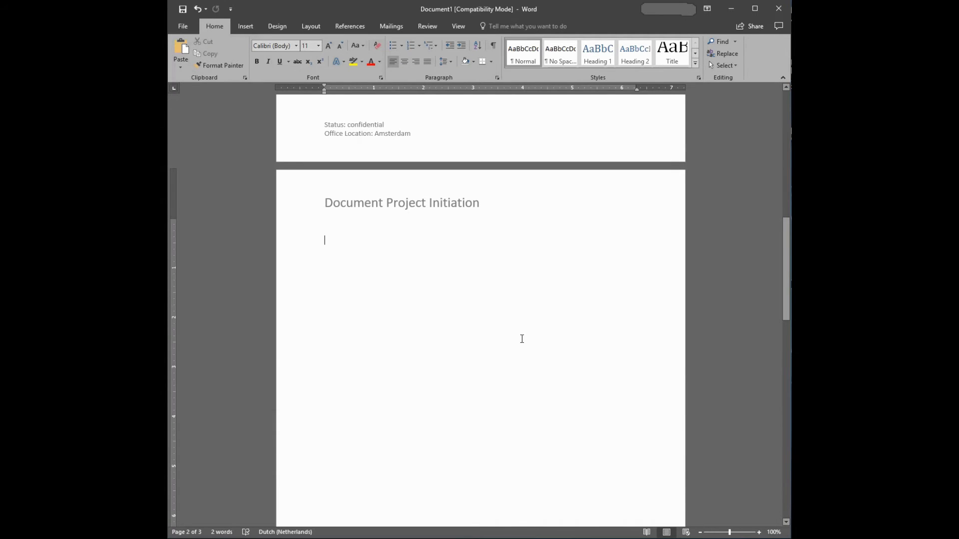
{"action": "double_click", "coordinate": [515, 202]}
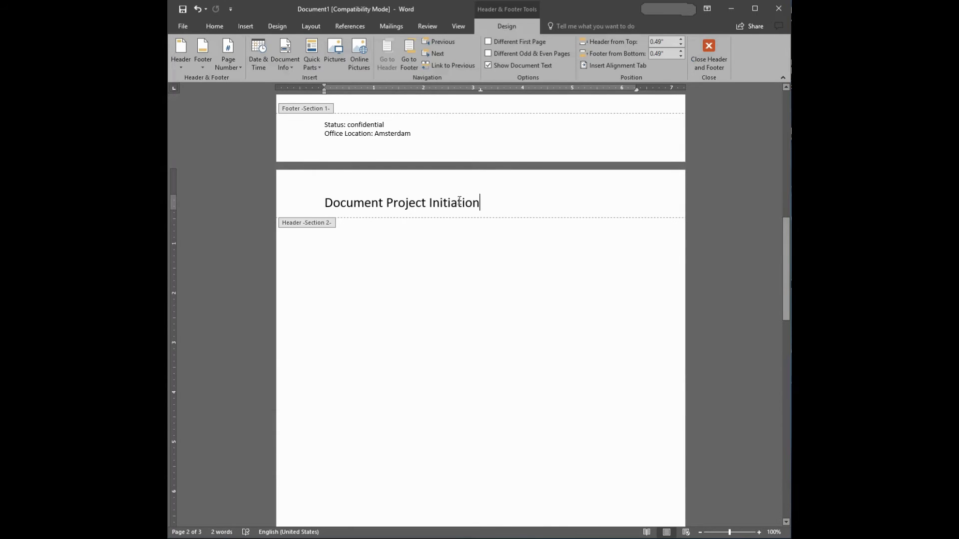
{"action": "left_click_drag", "start_coordinate": [459, 201], "coordinate": [345, 195]}
{"action": "left_click", "coordinate": [488, 203]}
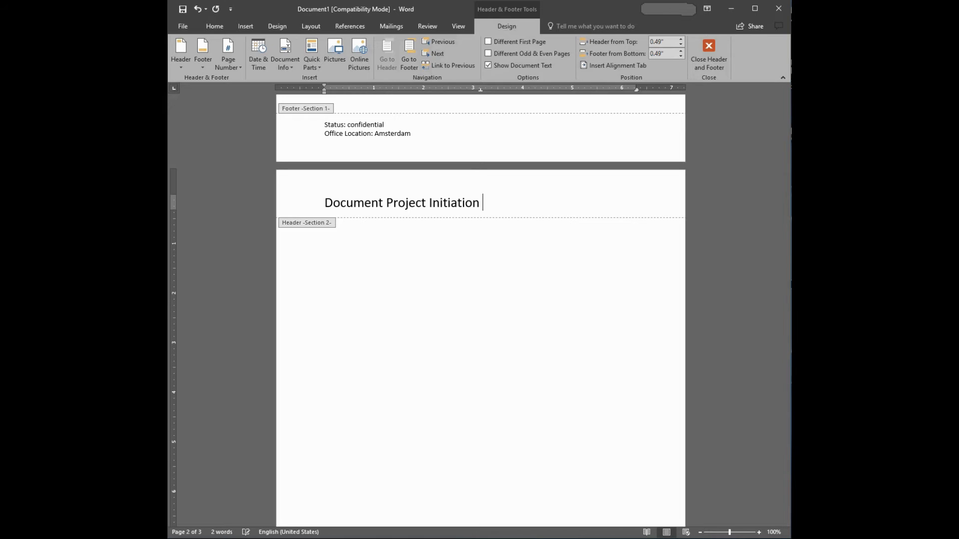
{"action": "type", "text": "- Conta"}
{"action": "key", "text": "BackSpace"}
{"action": "type", "text": "ent page"}
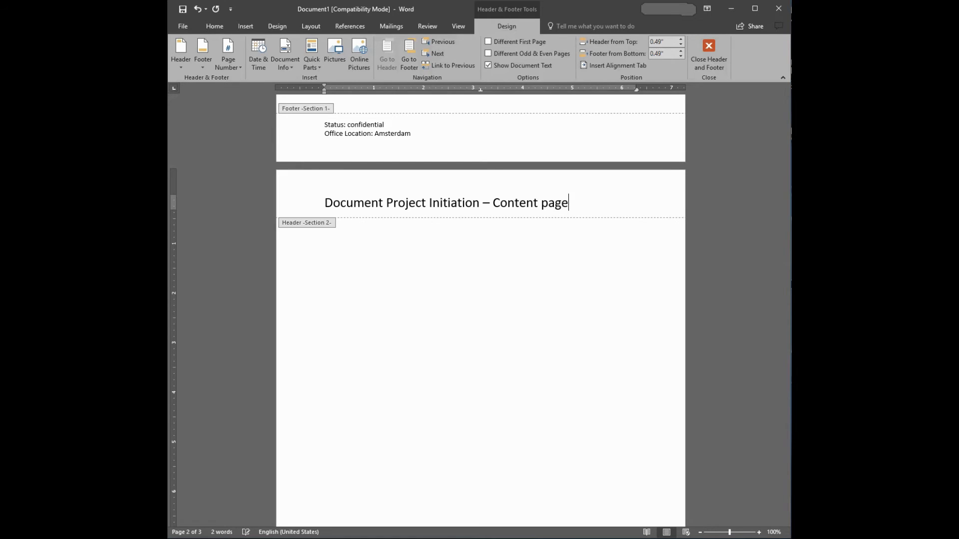
Append "– Main content" to the Section 3 header text on the third page
{"action": "scroll", "coordinate": [447, 281], "scroll_direction": "down", "scroll_amount": 10}
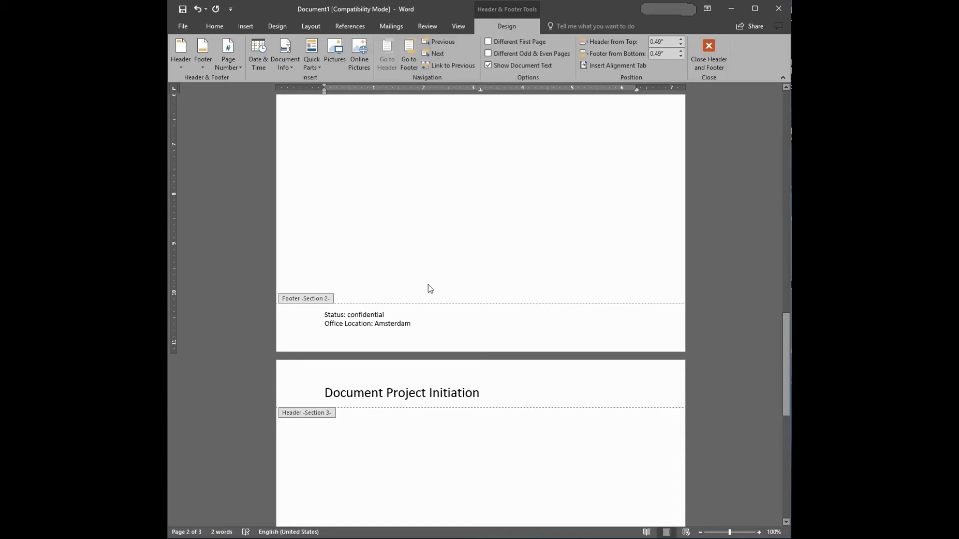
{"action": "scroll", "coordinate": [424, 278], "scroll_direction": "up", "scroll_amount": 10}
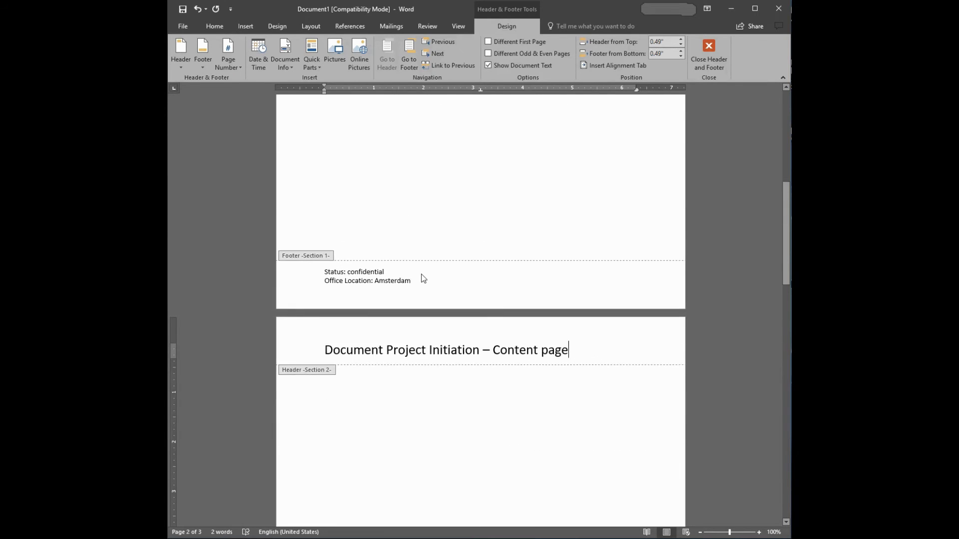
{"action": "scroll", "coordinate": [422, 275], "scroll_direction": "down", "scroll_amount": 10}
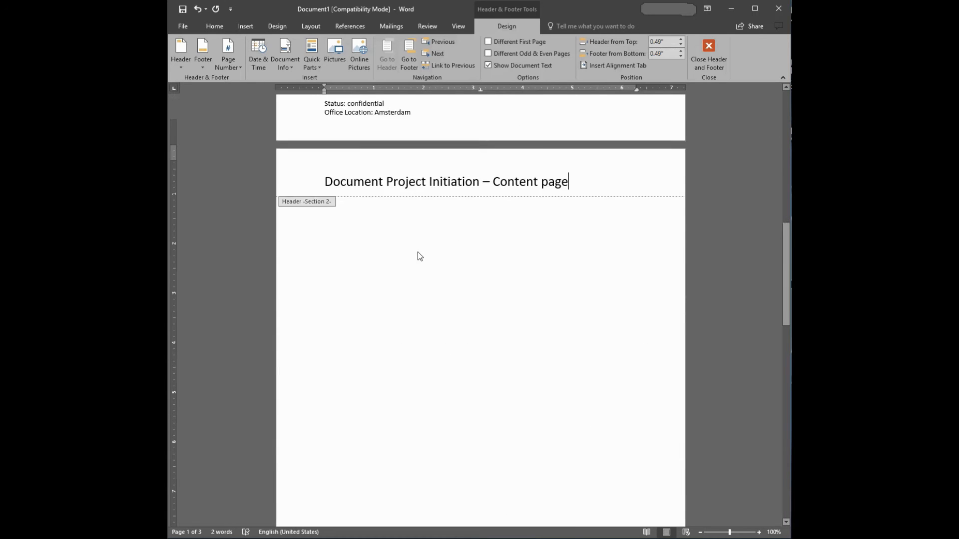
{"action": "scroll", "coordinate": [416, 247], "scroll_direction": "up", "scroll_amount": 10}
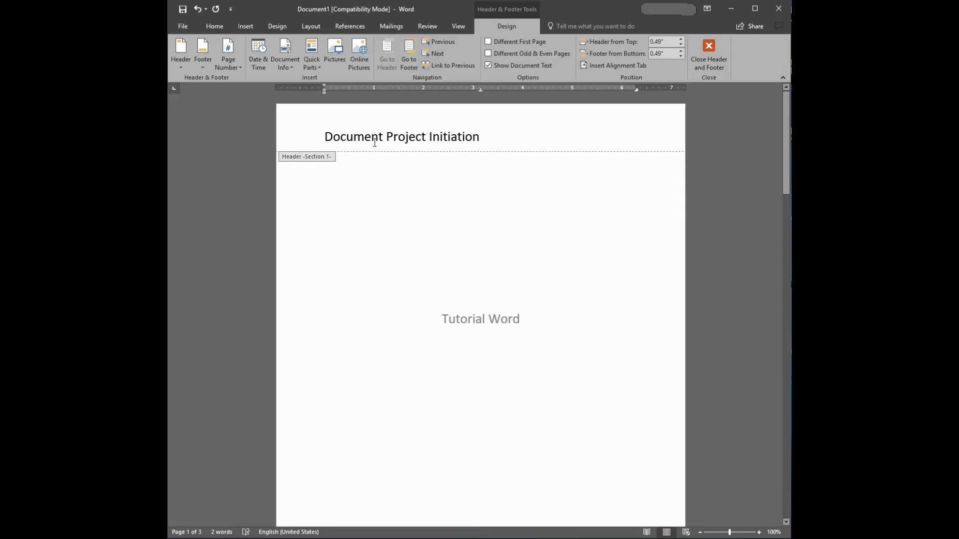
{"action": "scroll", "coordinate": [481, 255], "scroll_direction": "down", "scroll_amount": 10}
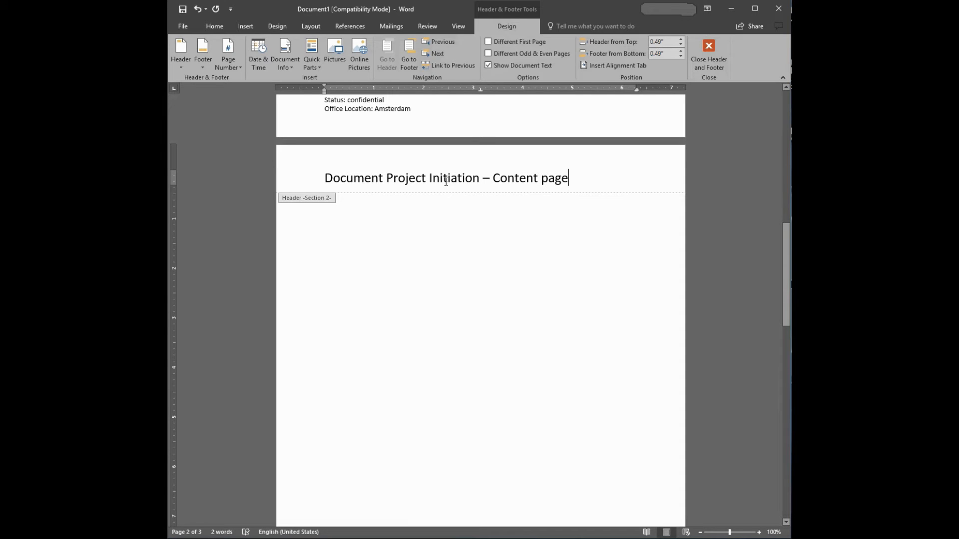
{"action": "scroll", "coordinate": [538, 287], "scroll_direction": "down", "scroll_amount": 7}
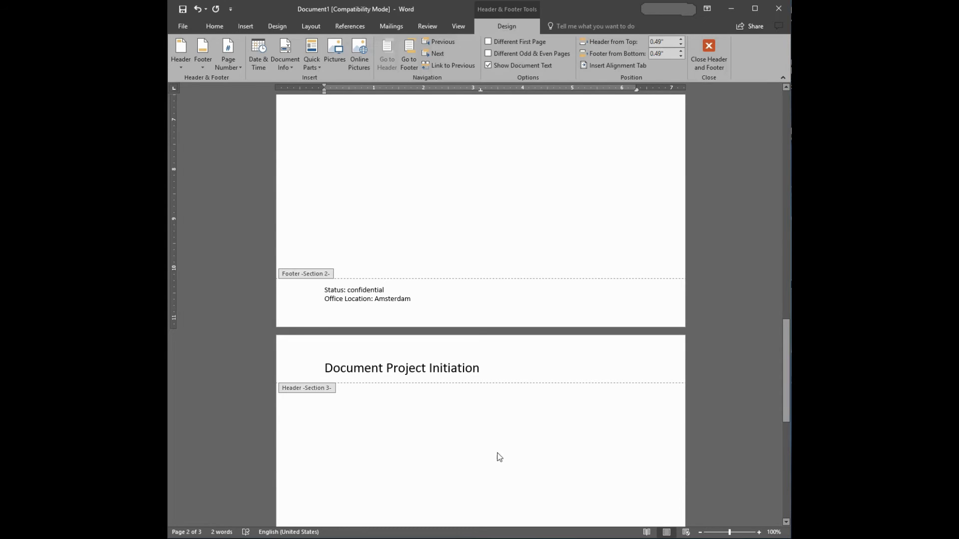
{"action": "left_click_drag", "start_coordinate": [492, 368], "coordinate": [325, 368]}
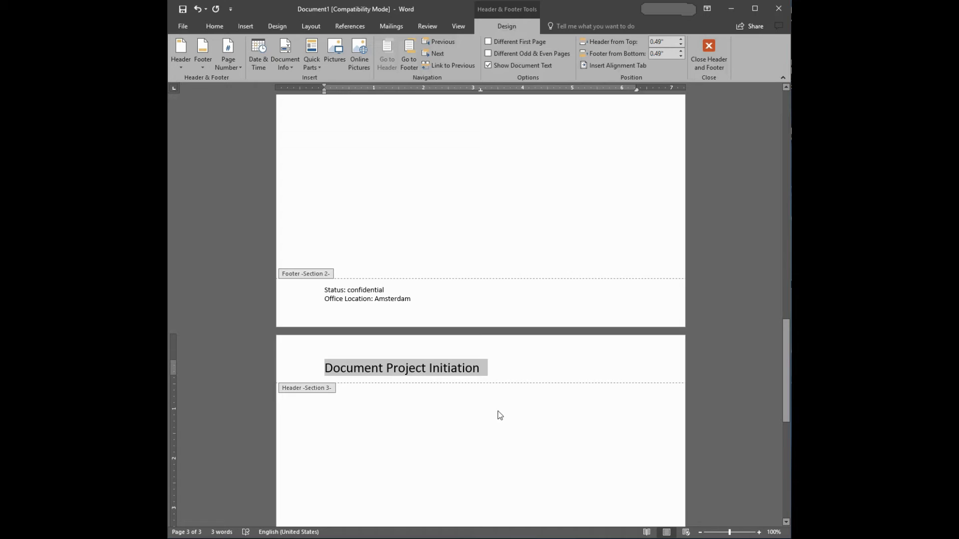
{"action": "key", "text": "Right"}
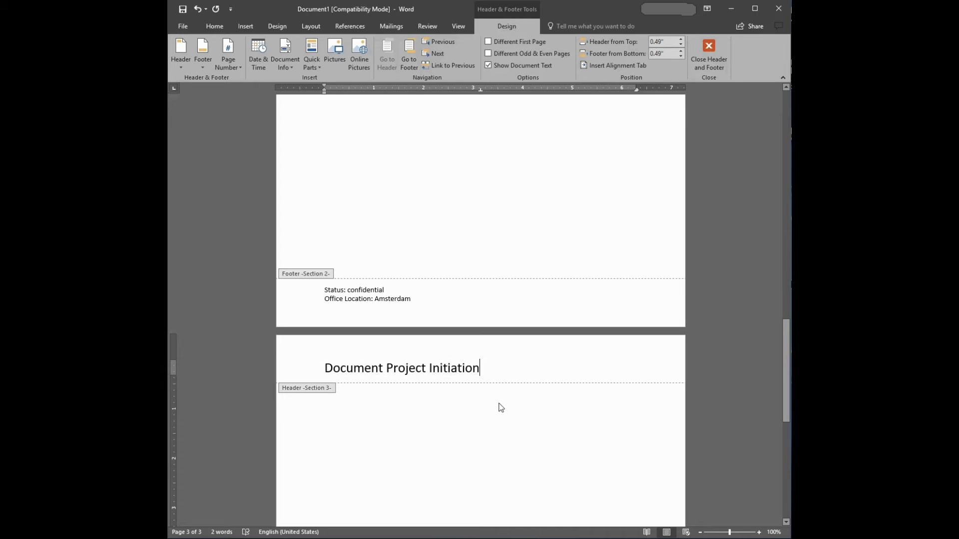
{"action": "type", "text": "- Main "}
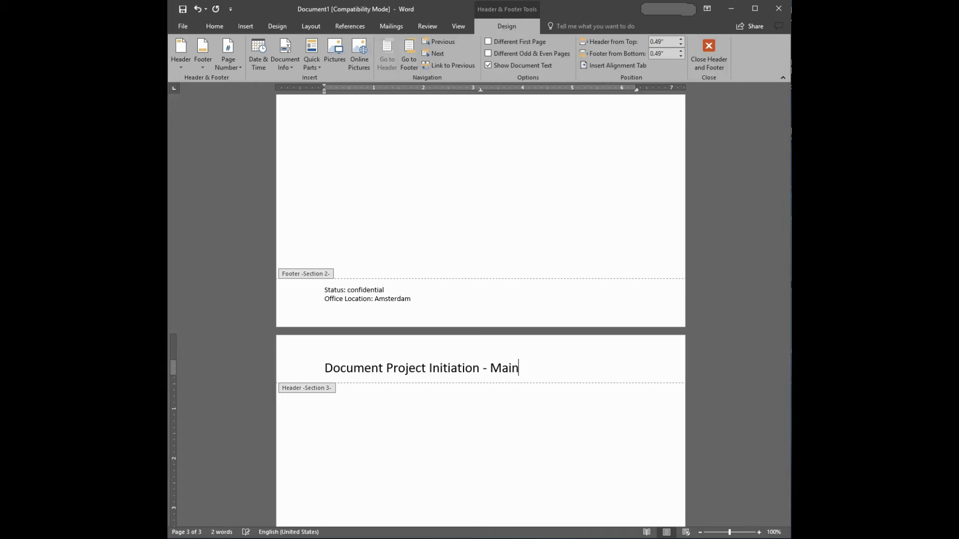
{"action": "type", "text": "content"}
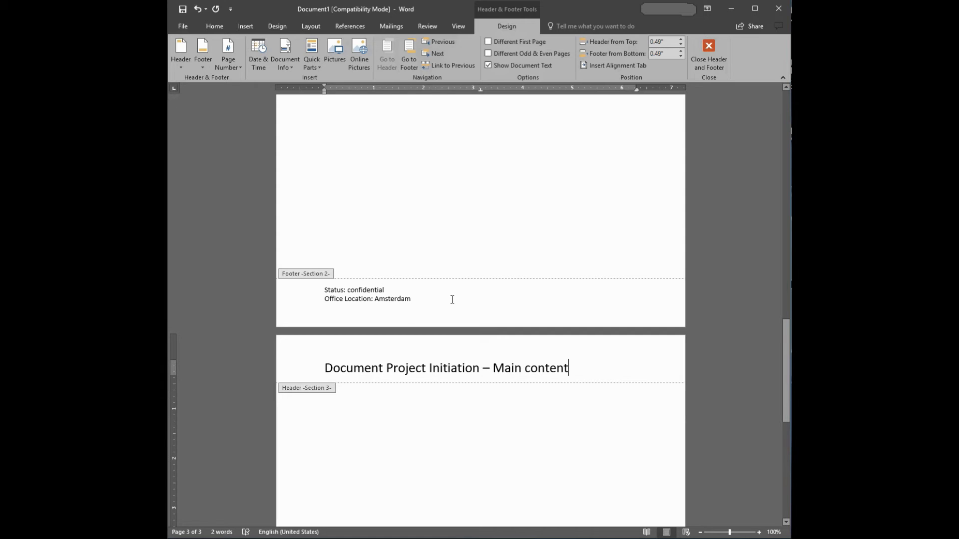
Replace the Section 3 footer content with a bottom-of-page page number in the Plain Number 3 style
{"action": "scroll", "coordinate": [460, 296], "scroll_direction": "down", "scroll_amount": 10}
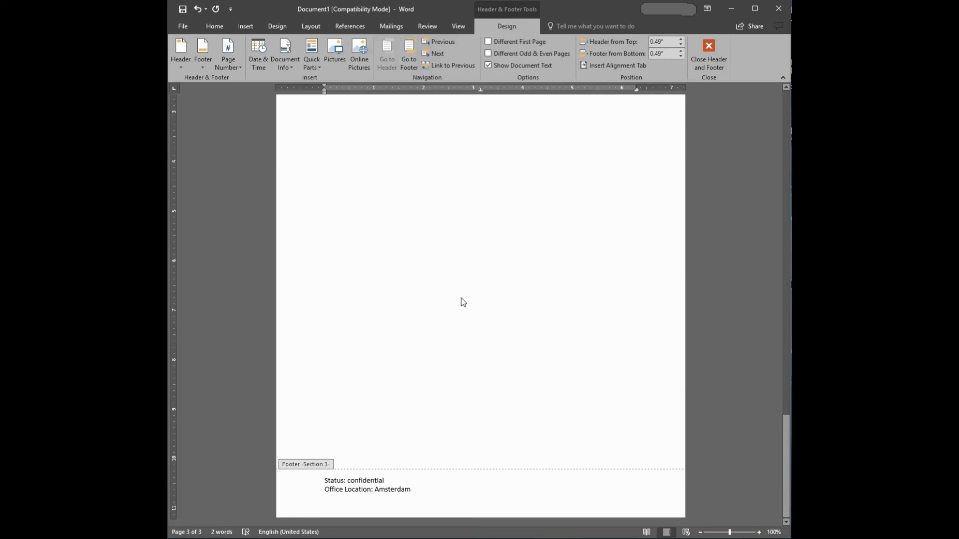
{"action": "scroll", "coordinate": [461, 298], "scroll_direction": "up", "scroll_amount": 12}
{"action": "scroll", "coordinate": [454, 304], "scroll_direction": "down", "scroll_amount": 12}
{"action": "left_click_drag", "start_coordinate": [420, 488], "coordinate": [324, 480]}
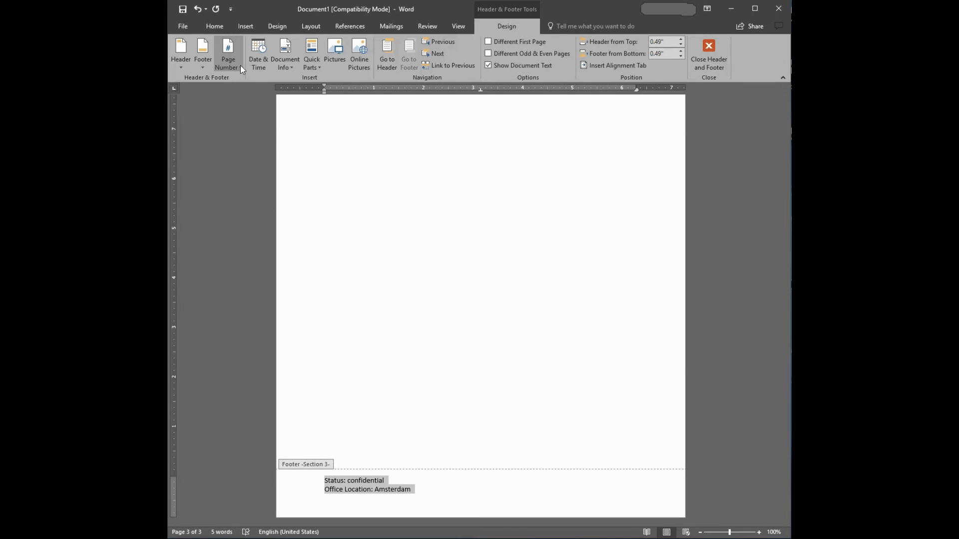
{"action": "left_click", "coordinate": [472, 484]}
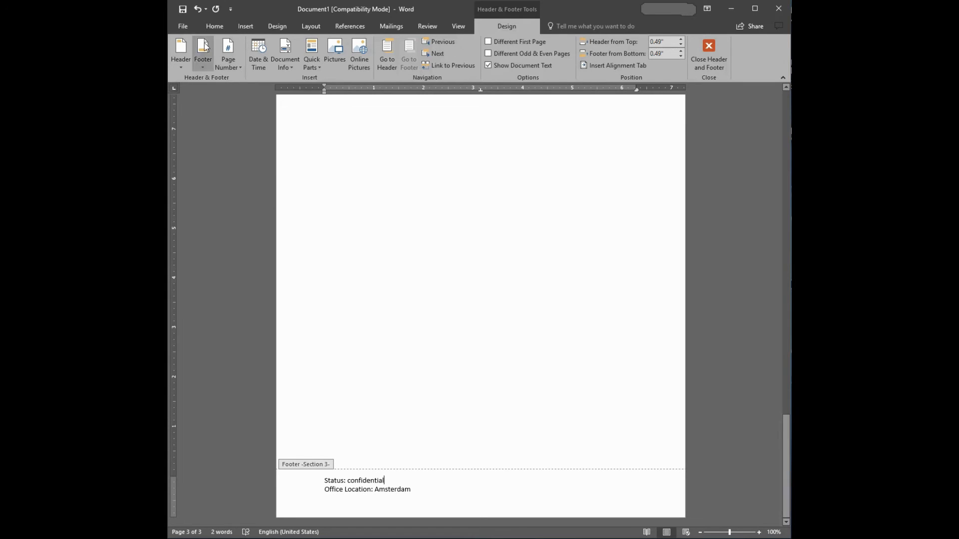
{"action": "left_click", "coordinate": [238, 67]}
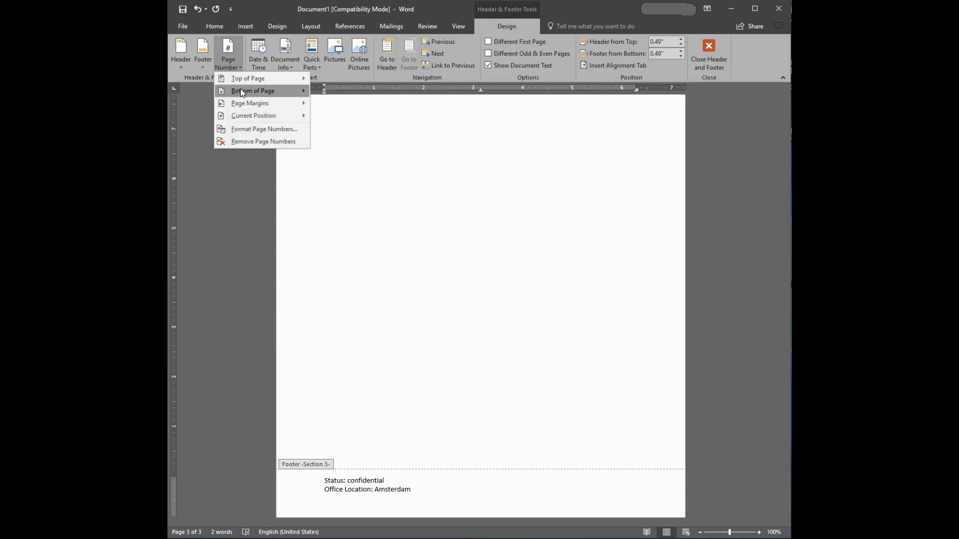
{"action": "left_click", "coordinate": [242, 89]}
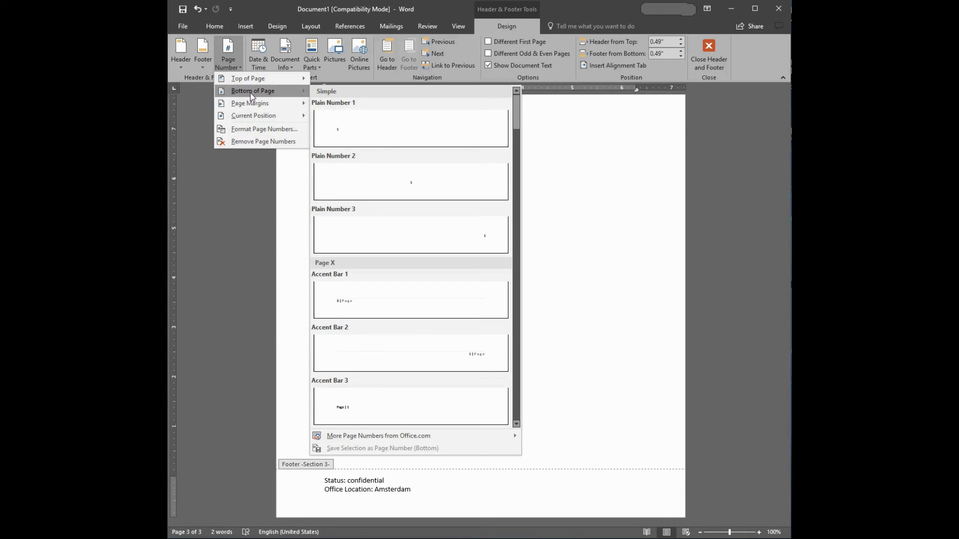
{"action": "left_click", "coordinate": [418, 230]}
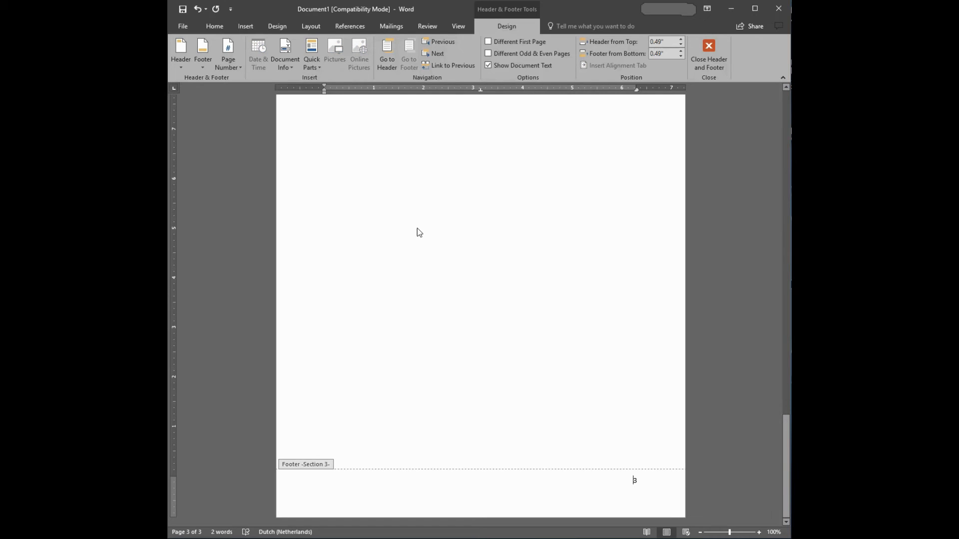
Review the headers and footers of the second and third pages, comparing them with the Section 3 page number
{"action": "left_click", "coordinate": [636, 481]}
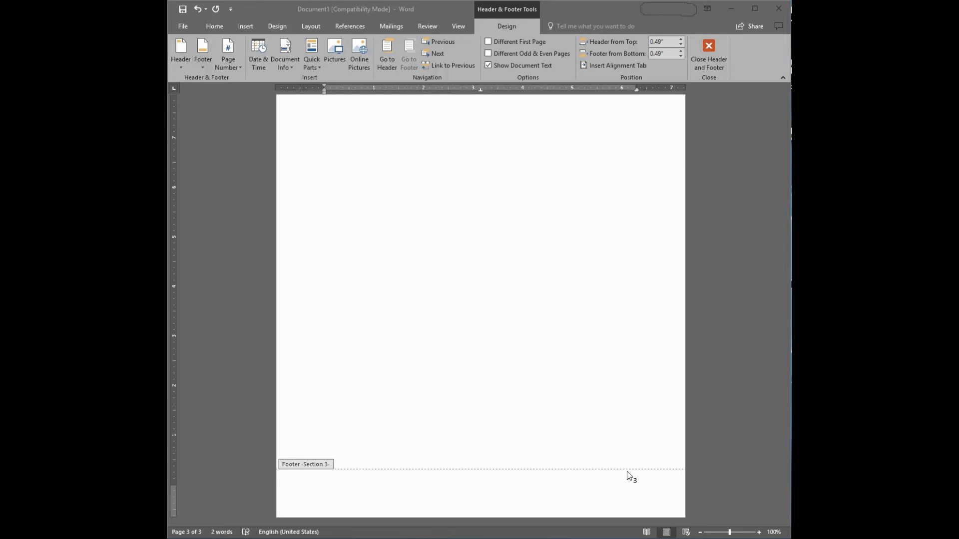
{"action": "scroll", "coordinate": [515, 350], "scroll_direction": "up", "scroll_amount": 15}
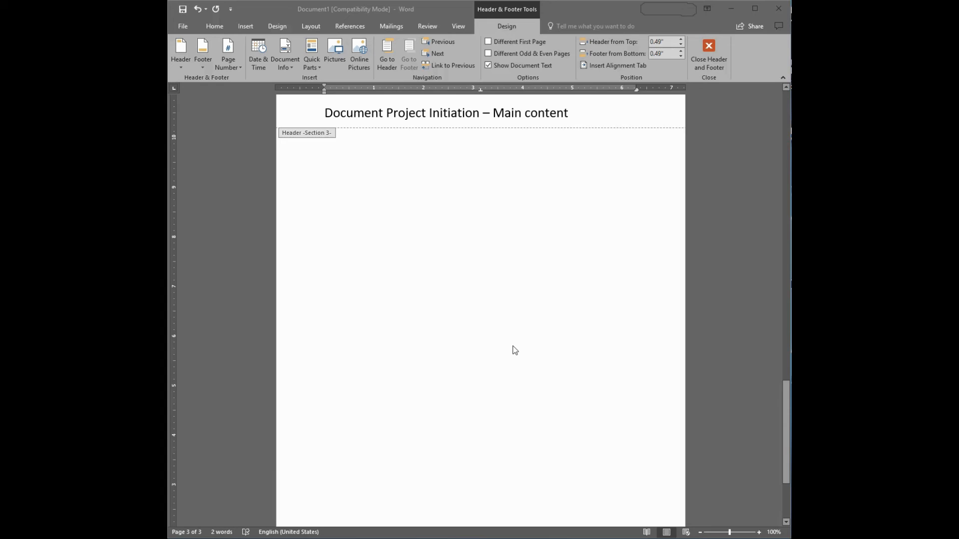
{"action": "scroll", "coordinate": [514, 349], "scroll_direction": "up", "scroll_amount": 15}
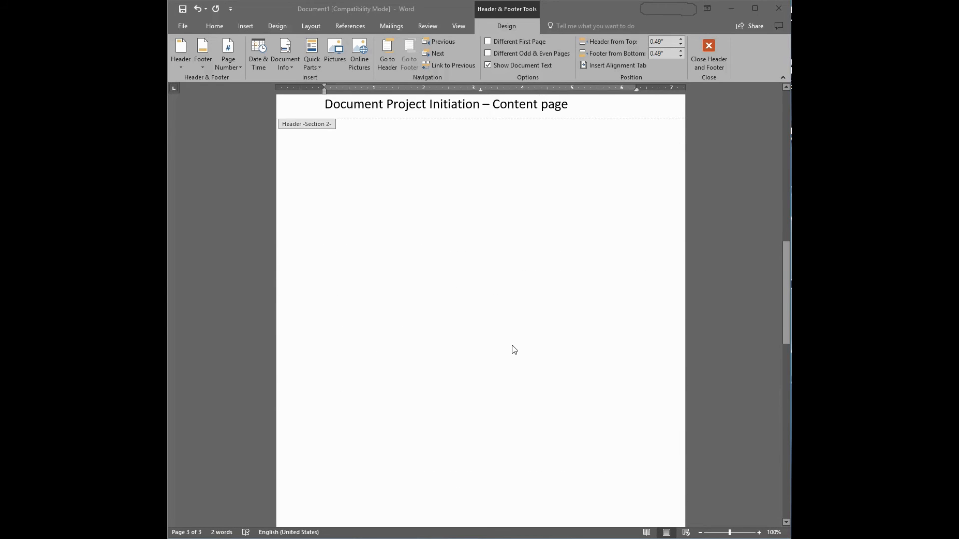
{"action": "scroll", "coordinate": [510, 380], "scroll_direction": "down", "scroll_amount": 20}
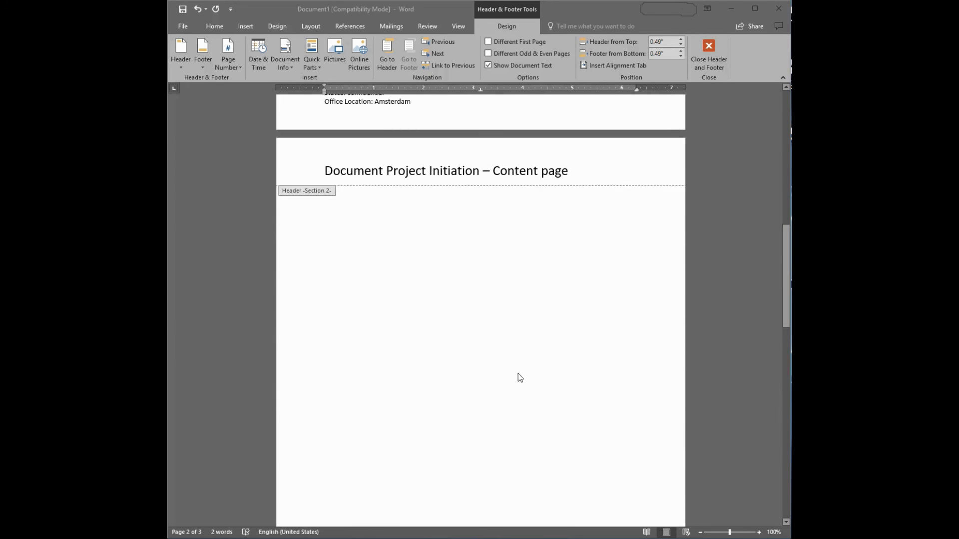
{"action": "scroll", "coordinate": [520, 362], "scroll_direction": "down", "scroll_amount": 1}
{"action": "scroll", "coordinate": [457, 359], "scroll_direction": "up", "scroll_amount": 3}
{"action": "scroll", "coordinate": [521, 364], "scroll_direction": "down", "scroll_amount": 3}
{"action": "scroll", "coordinate": [530, 371], "scroll_direction": "down", "scroll_amount": 3}
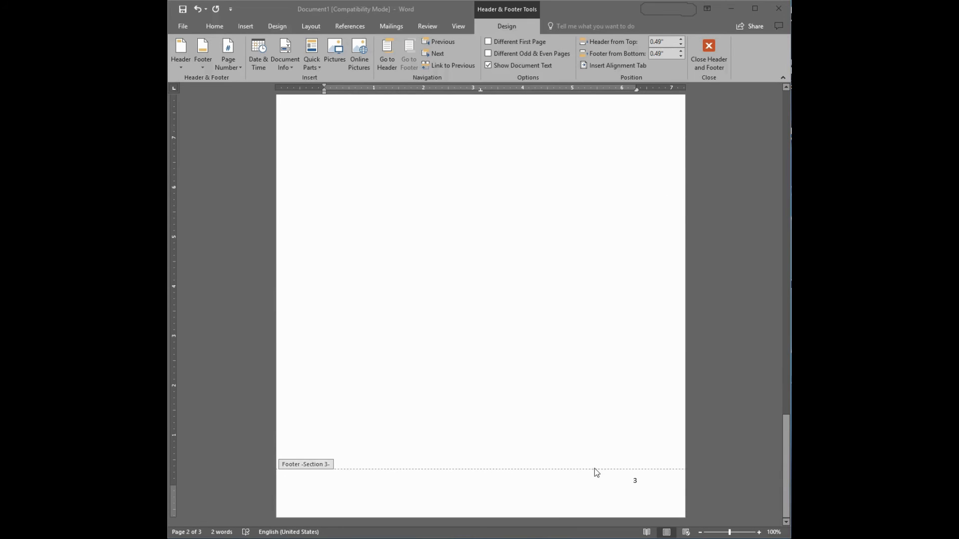
Format the Section 3 footer's page number so that the section's page numbering starts at 1
{"action": "right_click", "coordinate": [637, 485]}
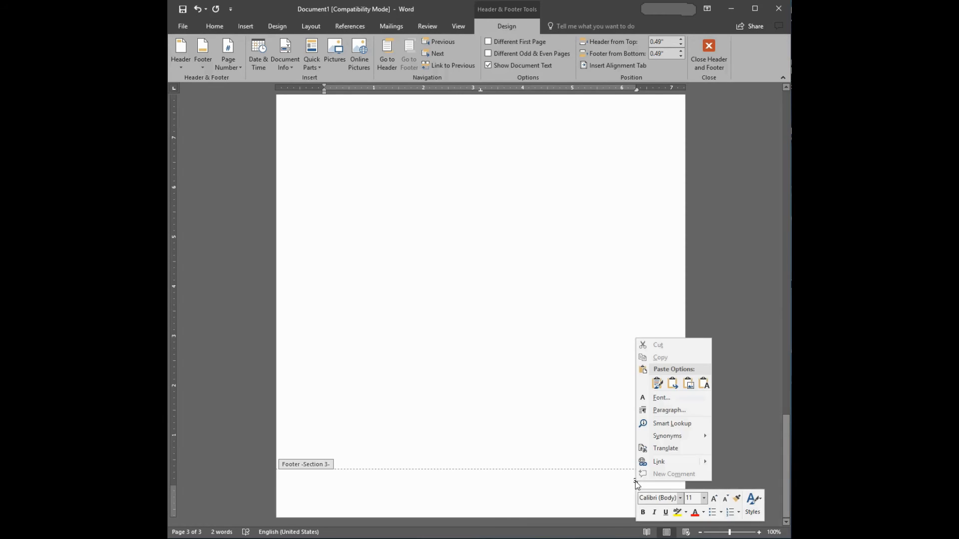
{"action": "left_click", "coordinate": [636, 484]}
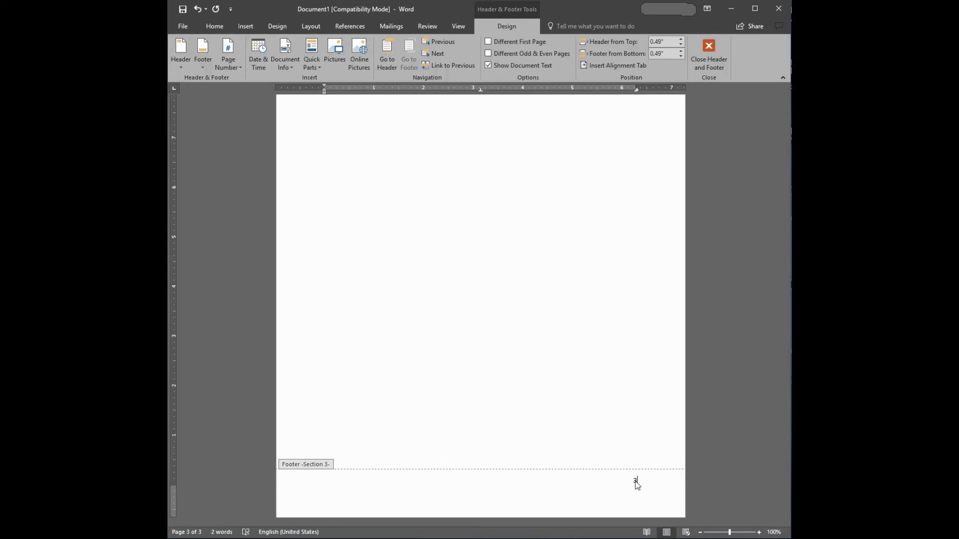
{"action": "left_click", "coordinate": [635, 480]}
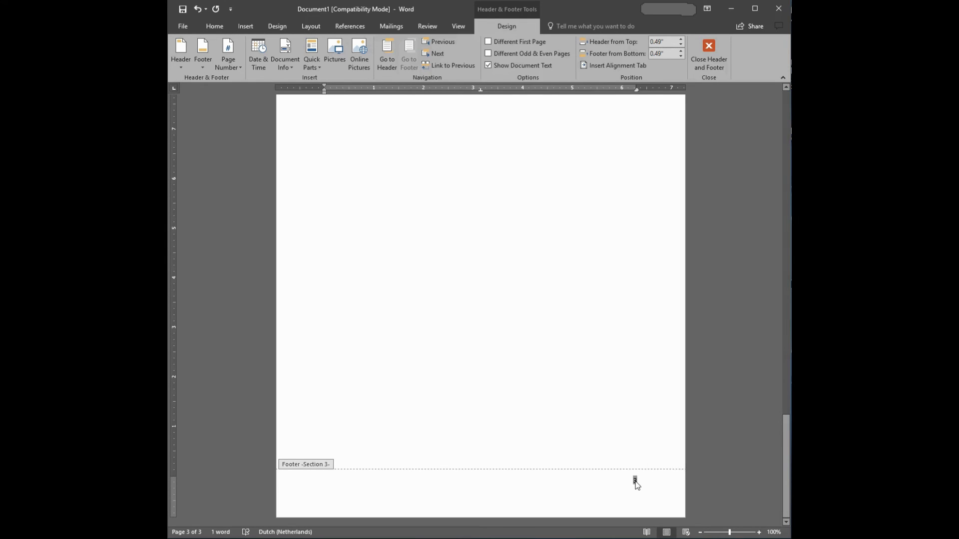
{"action": "right_click", "coordinate": [634, 481]}
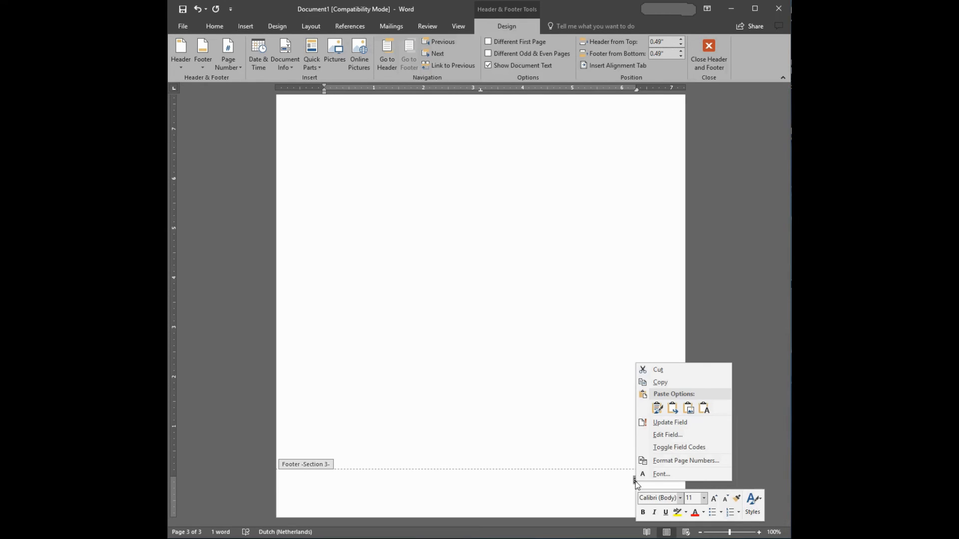
{"action": "left_click", "coordinate": [687, 464]}
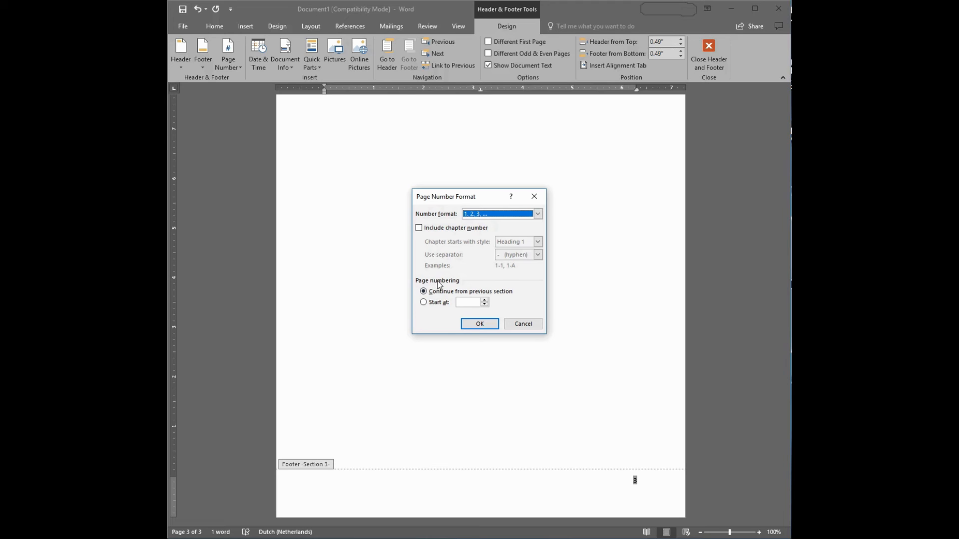
{"action": "left_click", "coordinate": [426, 304]}
{"action": "left_click", "coordinate": [479, 324]}
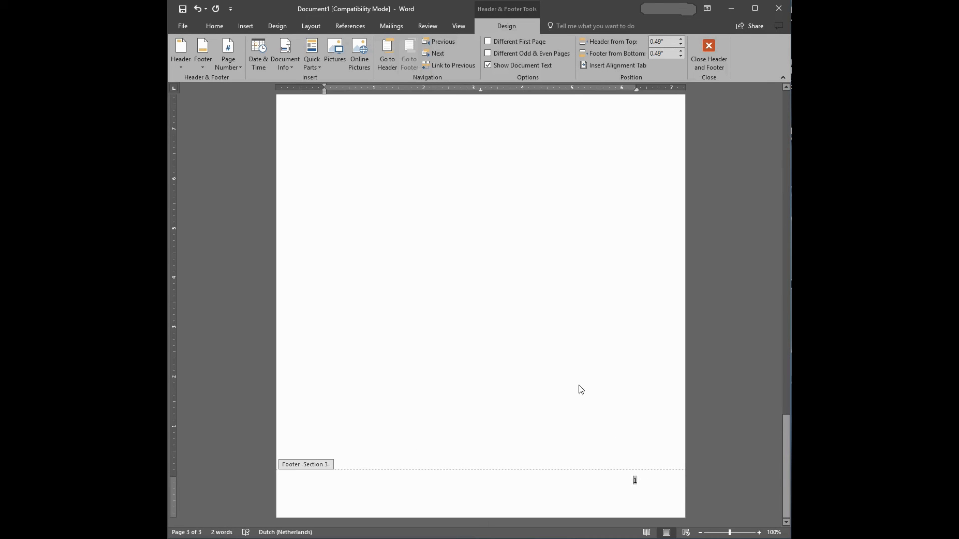
Check the headers and footers of all three sections, and return from header and footer editing to the third page's body text
{"action": "scroll", "coordinate": [579, 385], "scroll_direction": "up", "scroll_amount": 10}
{"action": "scroll", "coordinate": [579, 385], "scroll_direction": "up", "scroll_amount": 10}
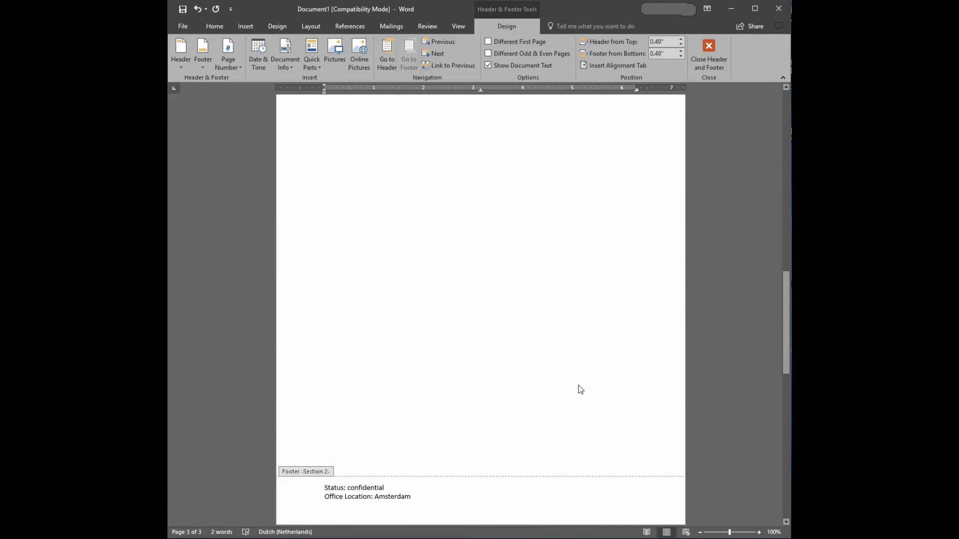
{"action": "scroll", "coordinate": [578, 385], "scroll_direction": "up", "scroll_amount": 10}
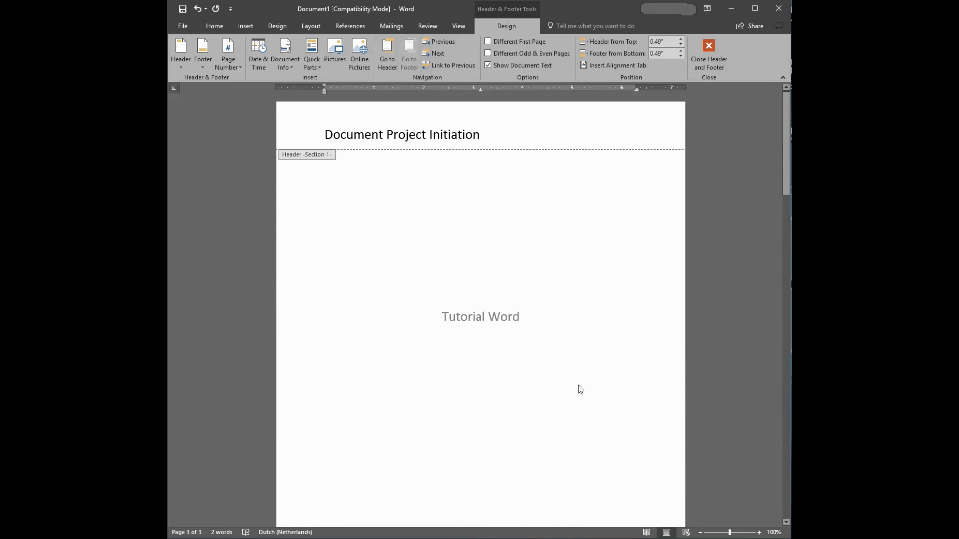
{"action": "scroll", "coordinate": [563, 387], "scroll_direction": "down", "scroll_amount": 15}
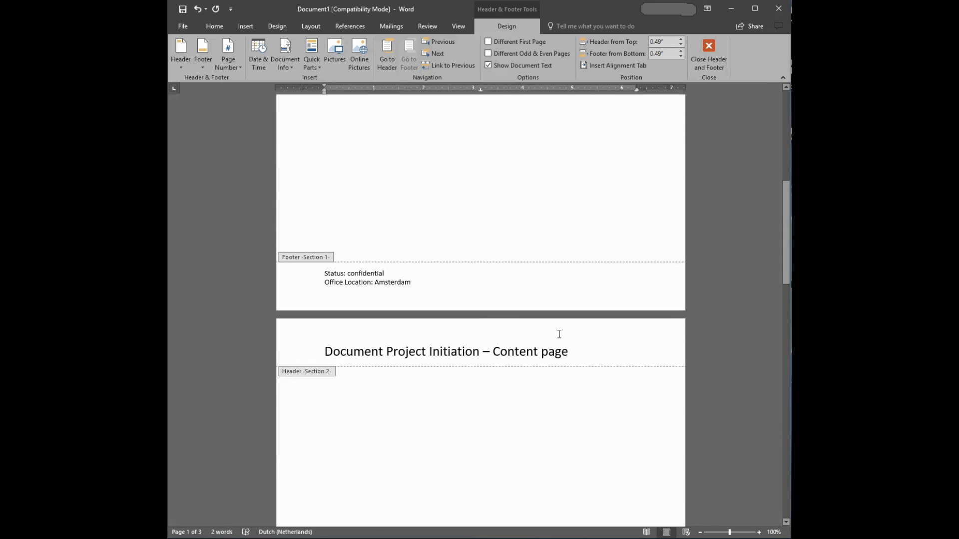
{"action": "scroll", "coordinate": [547, 319], "scroll_direction": "down", "scroll_amount": 12}
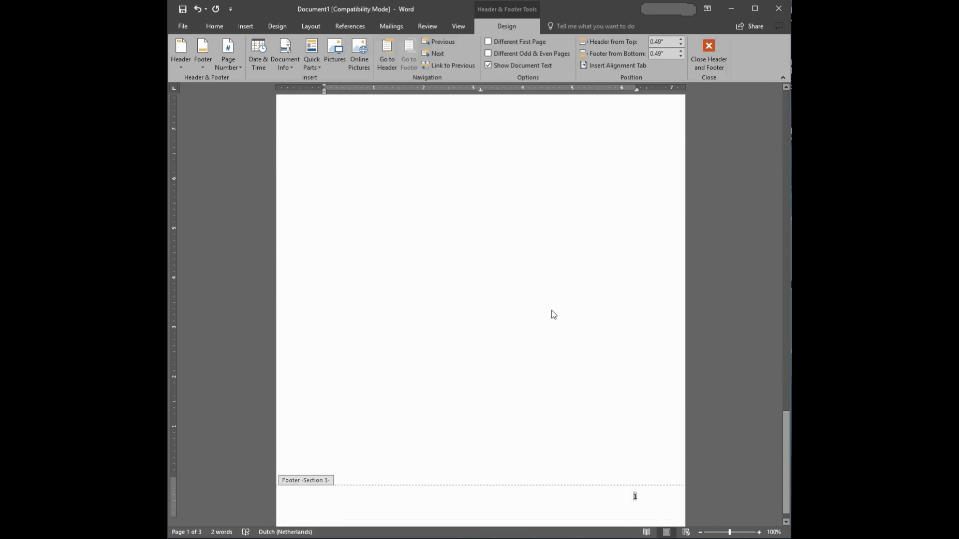
{"action": "double_click", "coordinate": [539, 235]}
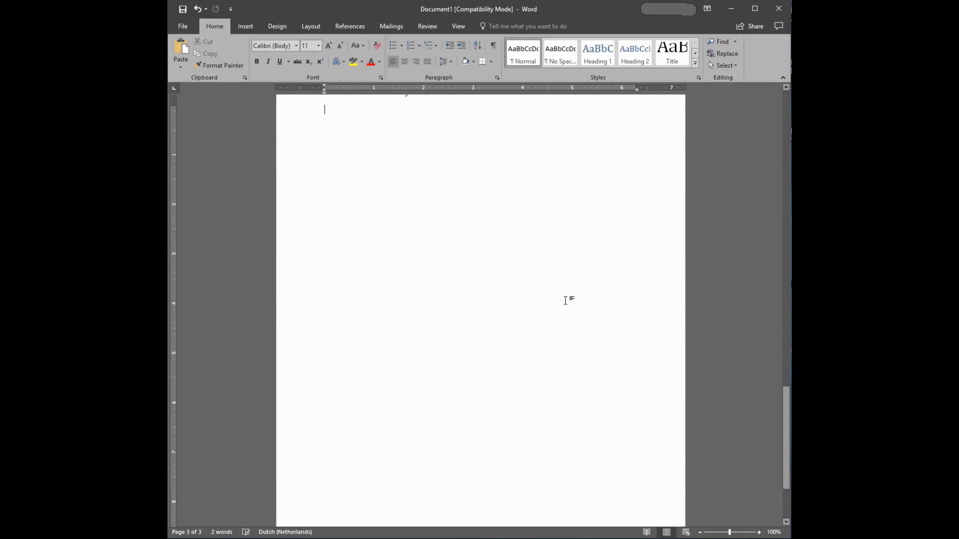
Review the finished headers, footers and Section 3 page number across the title, content and main pages outside header and footer editing
{"action": "scroll", "coordinate": [428, 306], "scroll_direction": "up", "scroll_amount": 4}
{"action": "scroll", "coordinate": [439, 328], "scroll_direction": "down", "scroll_amount": 5}
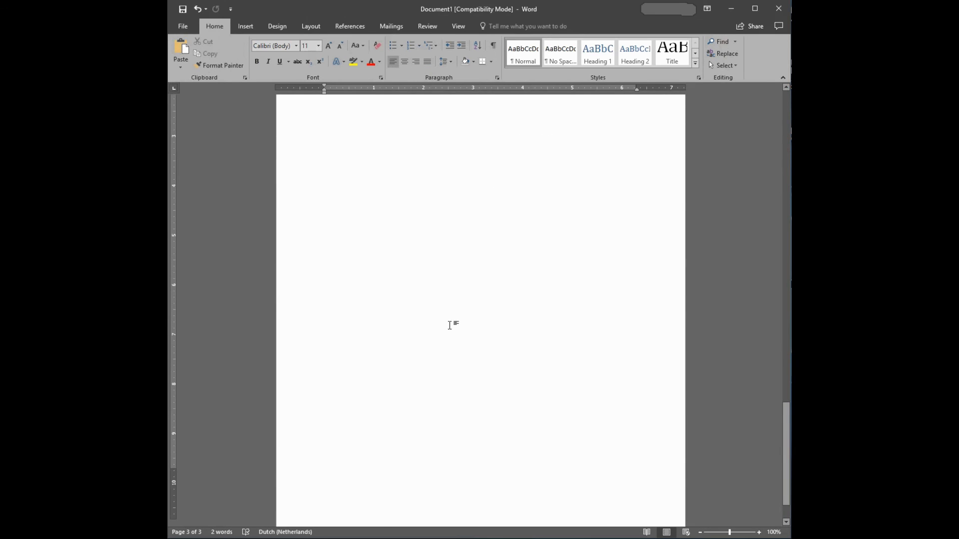
{"action": "scroll", "coordinate": [458, 306], "scroll_direction": "up", "scroll_amount": 15}
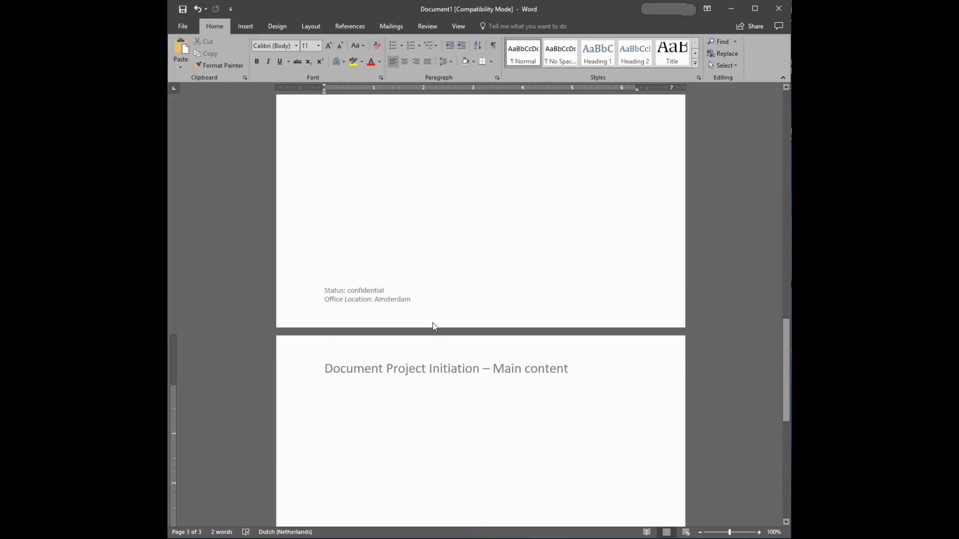
{"action": "scroll", "coordinate": [432, 323], "scroll_direction": "up", "scroll_amount": 20}
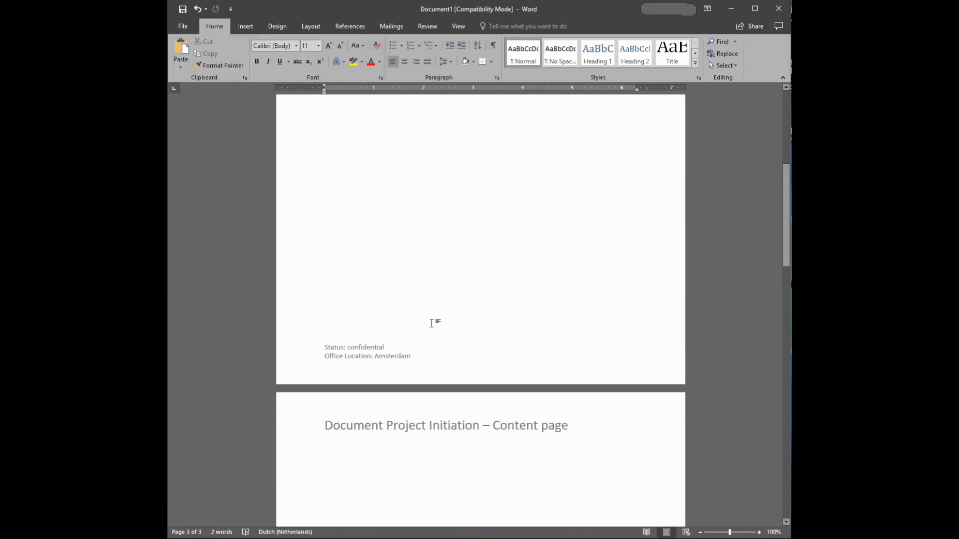
{"action": "scroll", "coordinate": [432, 323], "scroll_direction": "up", "scroll_amount": 2}
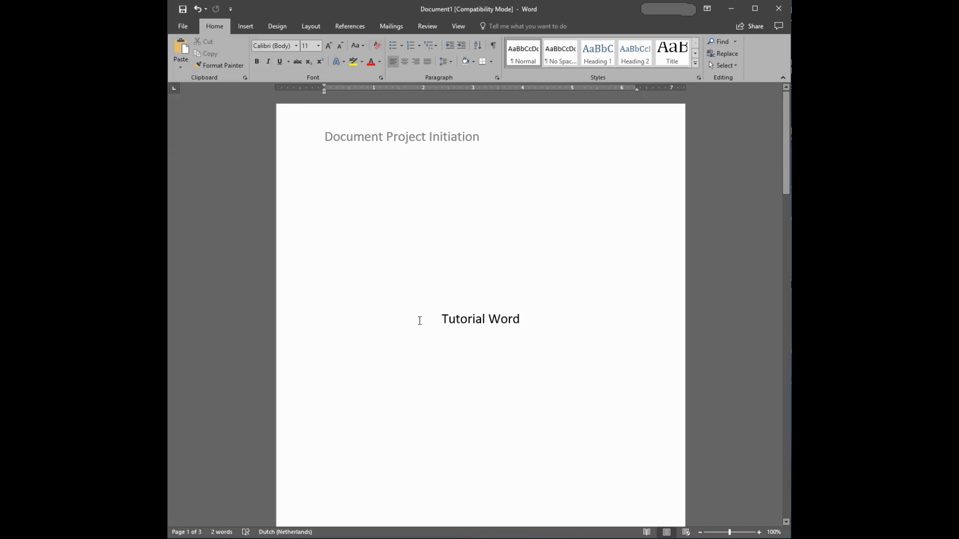
{"action": "scroll", "coordinate": [416, 330], "scroll_direction": "down", "scroll_amount": 20}
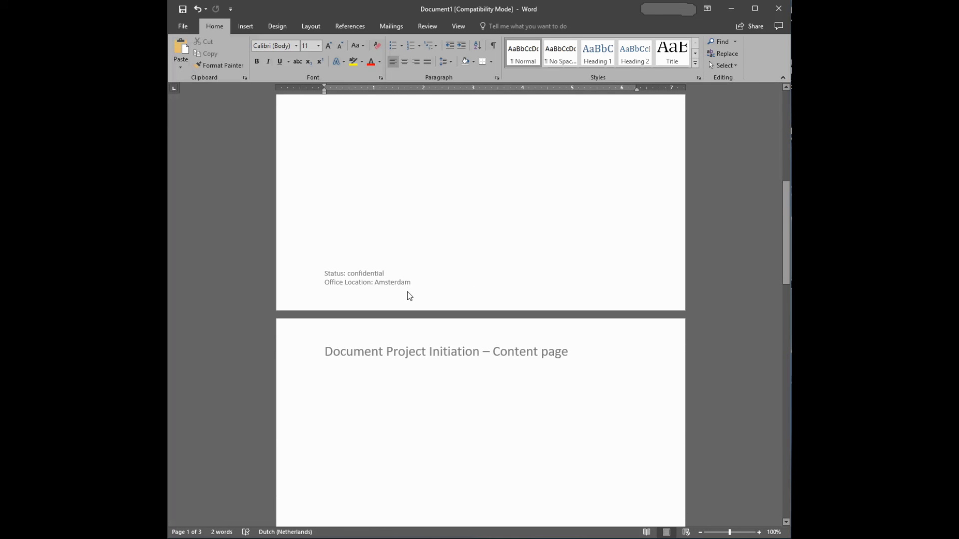
{"action": "scroll", "coordinate": [412, 286], "scroll_direction": "down", "scroll_amount": 18}
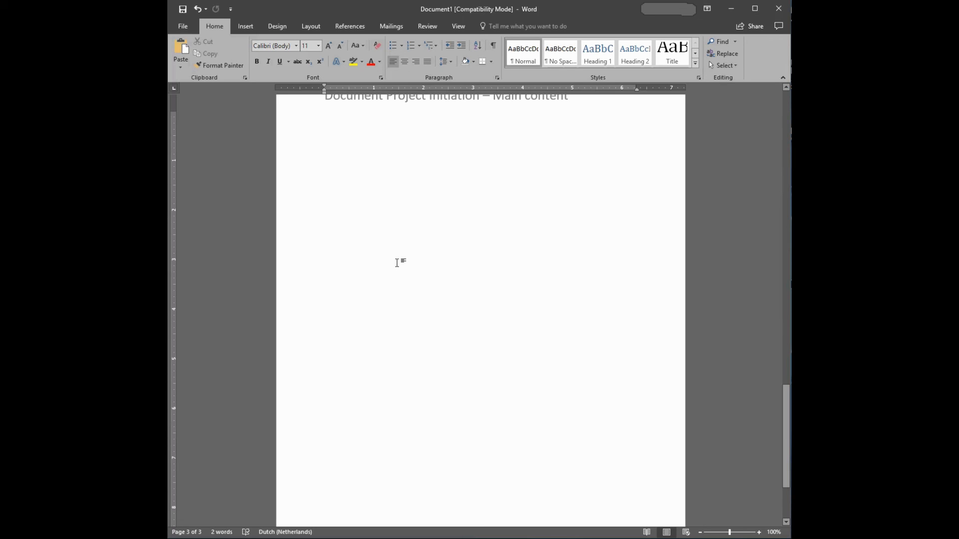
{"action": "scroll", "coordinate": [404, 264], "scroll_direction": "down", "scroll_amount": 5}
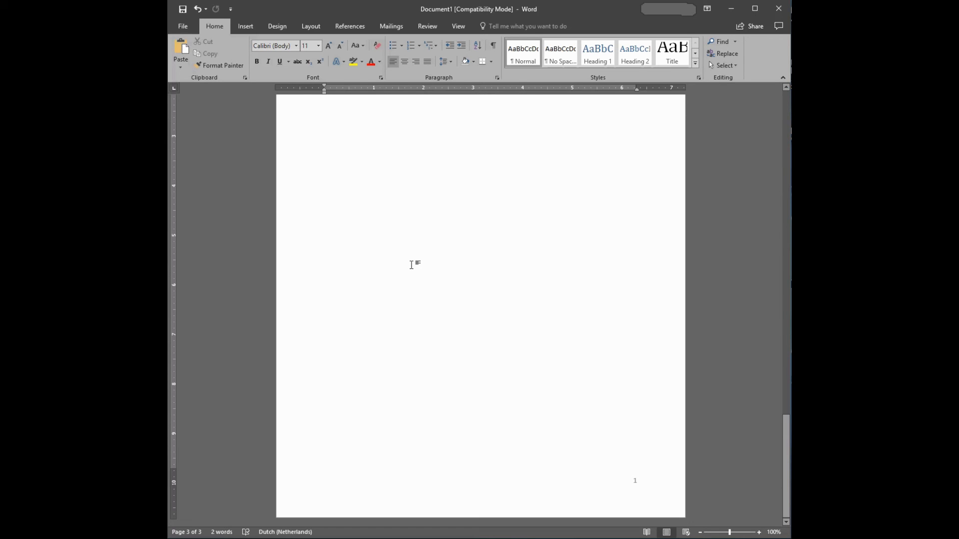